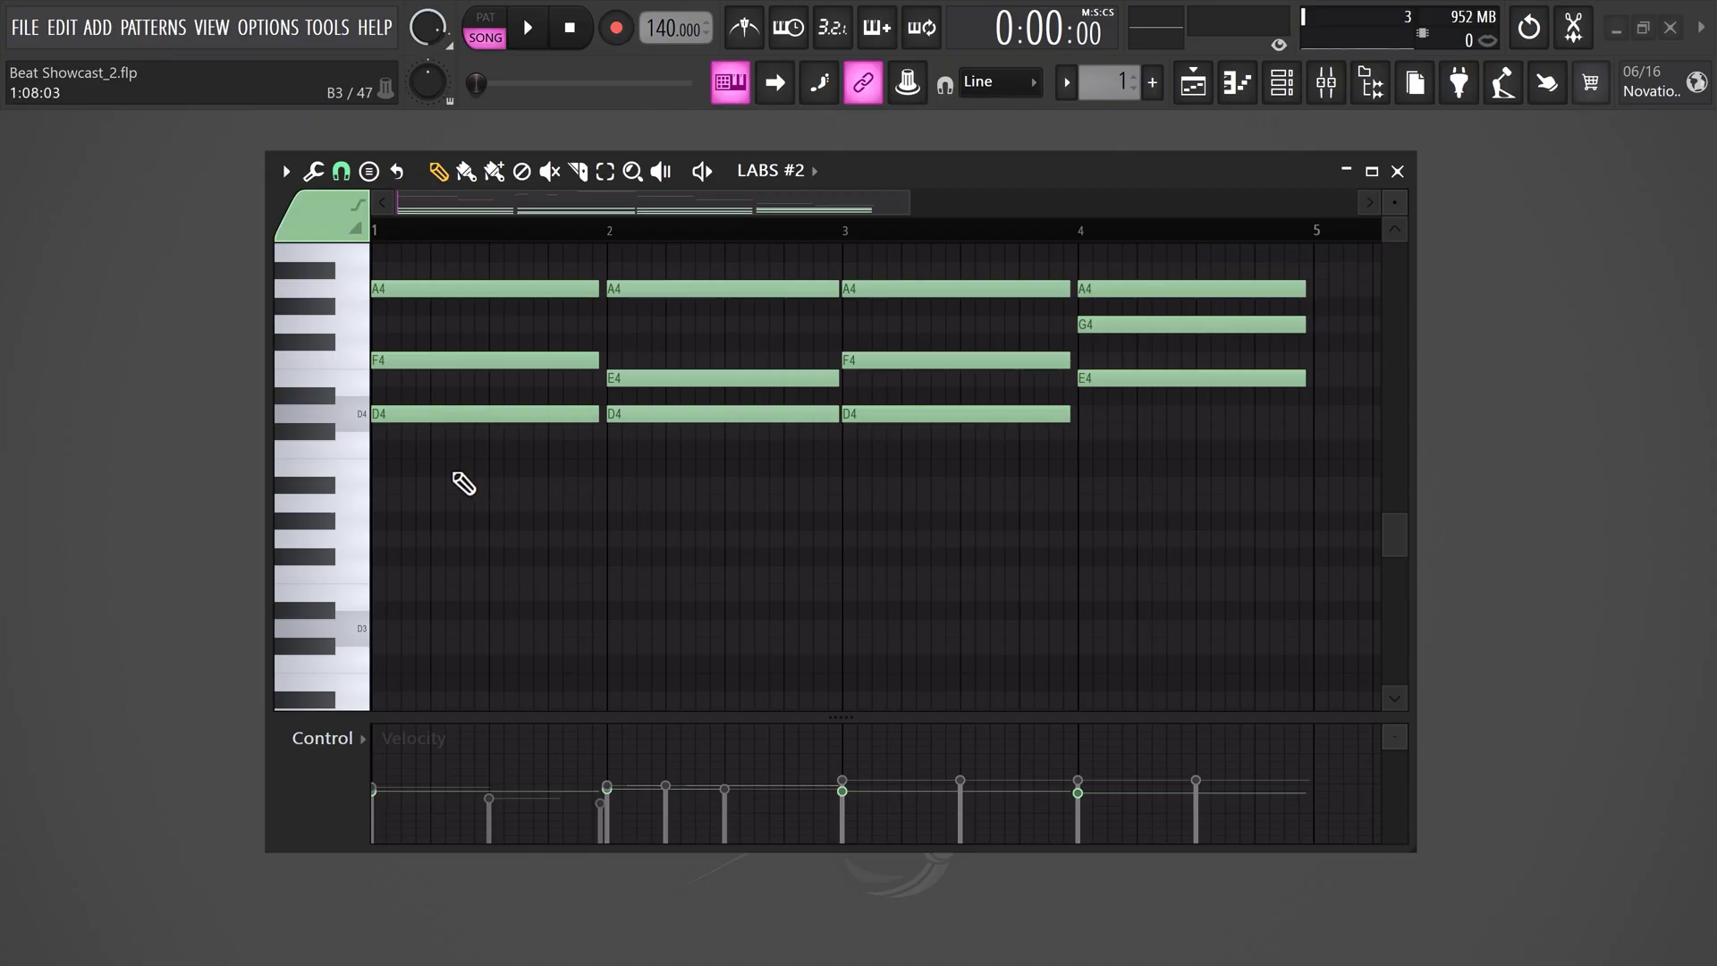
Duplicate the three D4 notes and the A4 note in bar 4 one octave lower as bass notes
left_click_drag(460, 483, 996, 433)
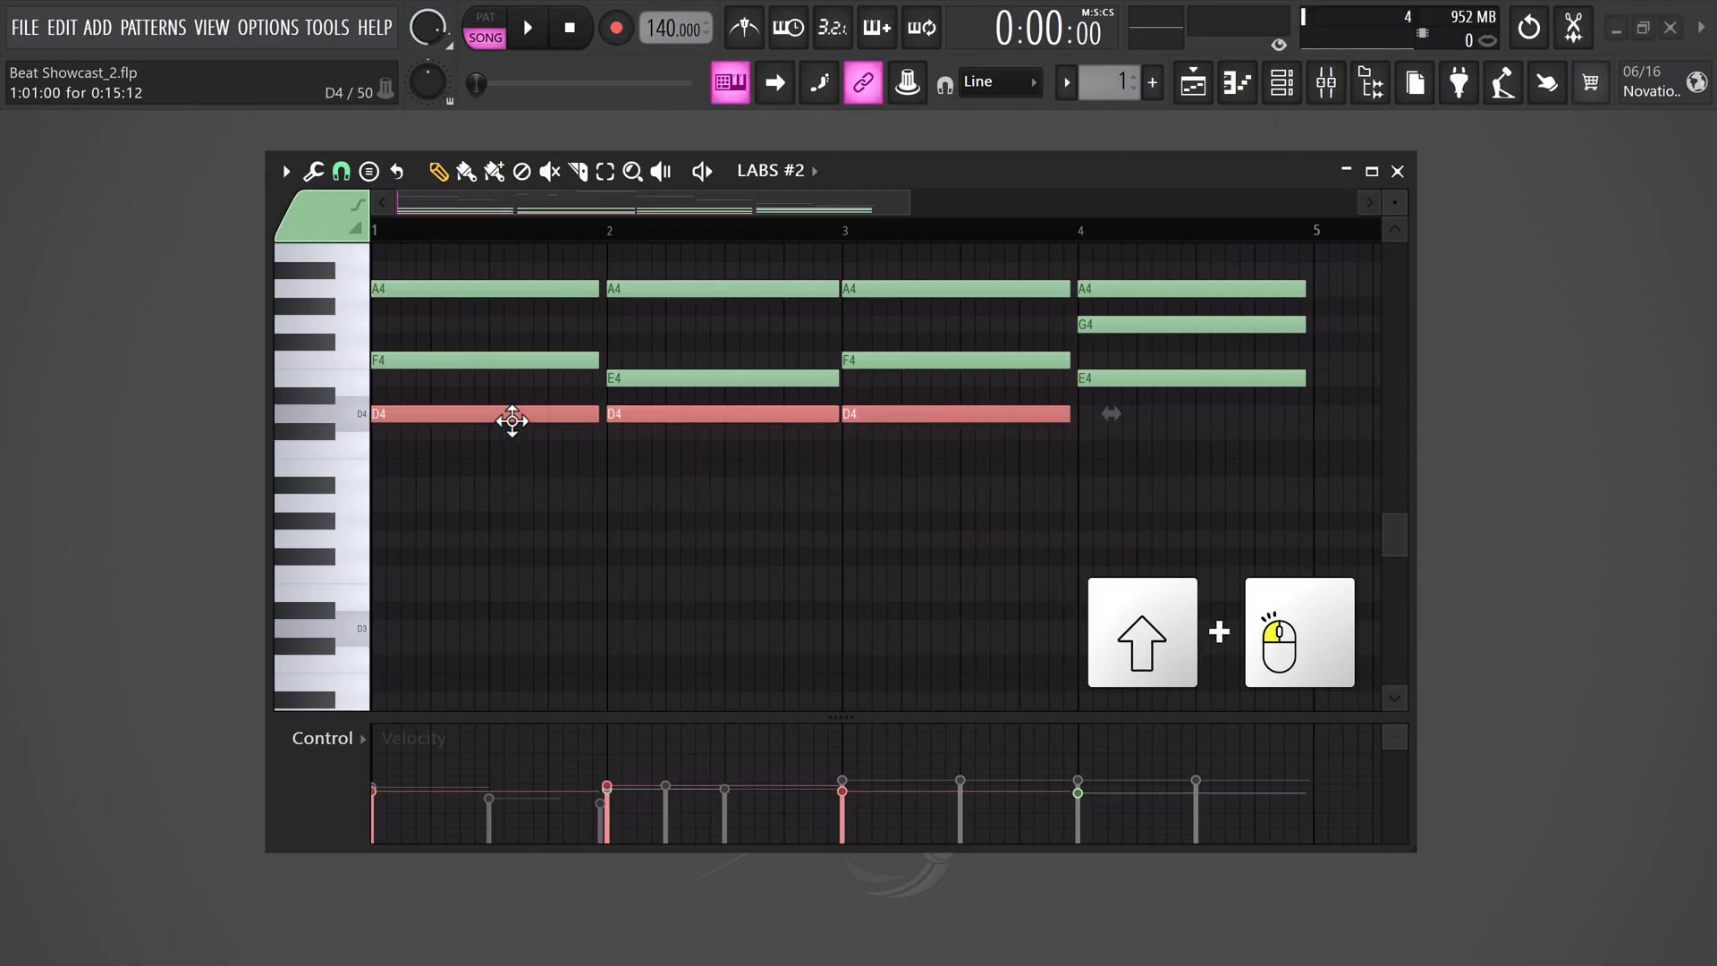
left_click_drag(510, 421, 480, 637)
left_click_drag(1134, 286, 1122, 511)
Play back the chords with the added bass notes and the melody above them
key("space")
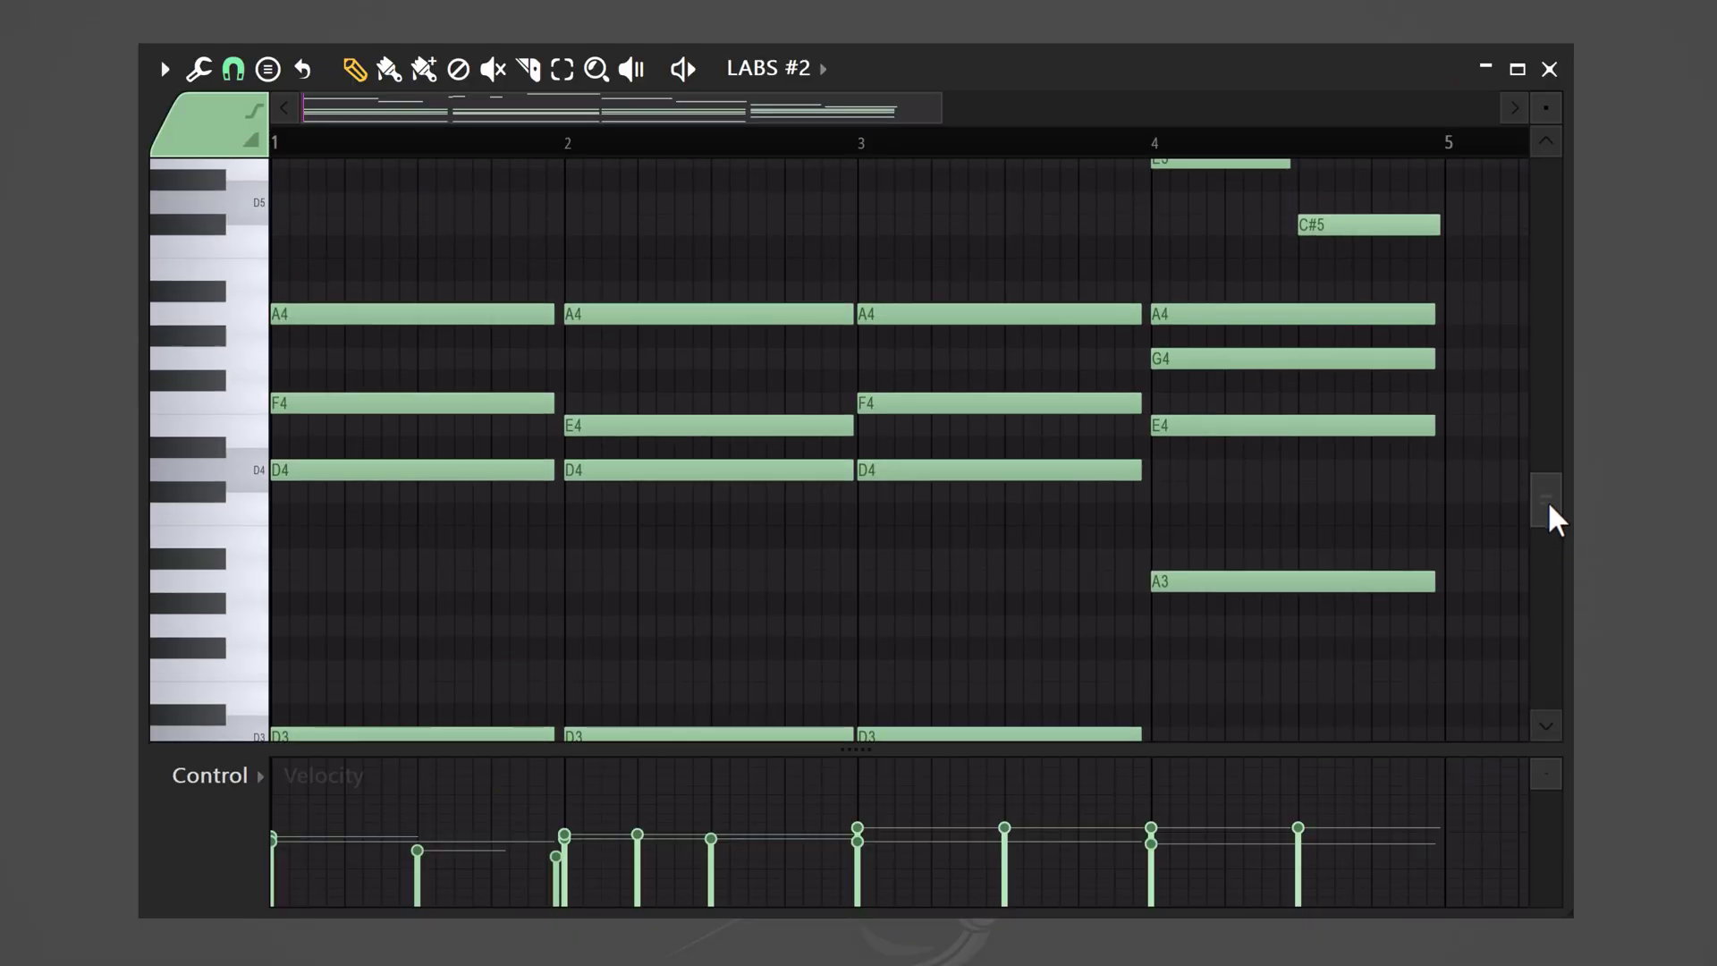
left_click_drag(1560, 517, 1577, 429)
key("space")
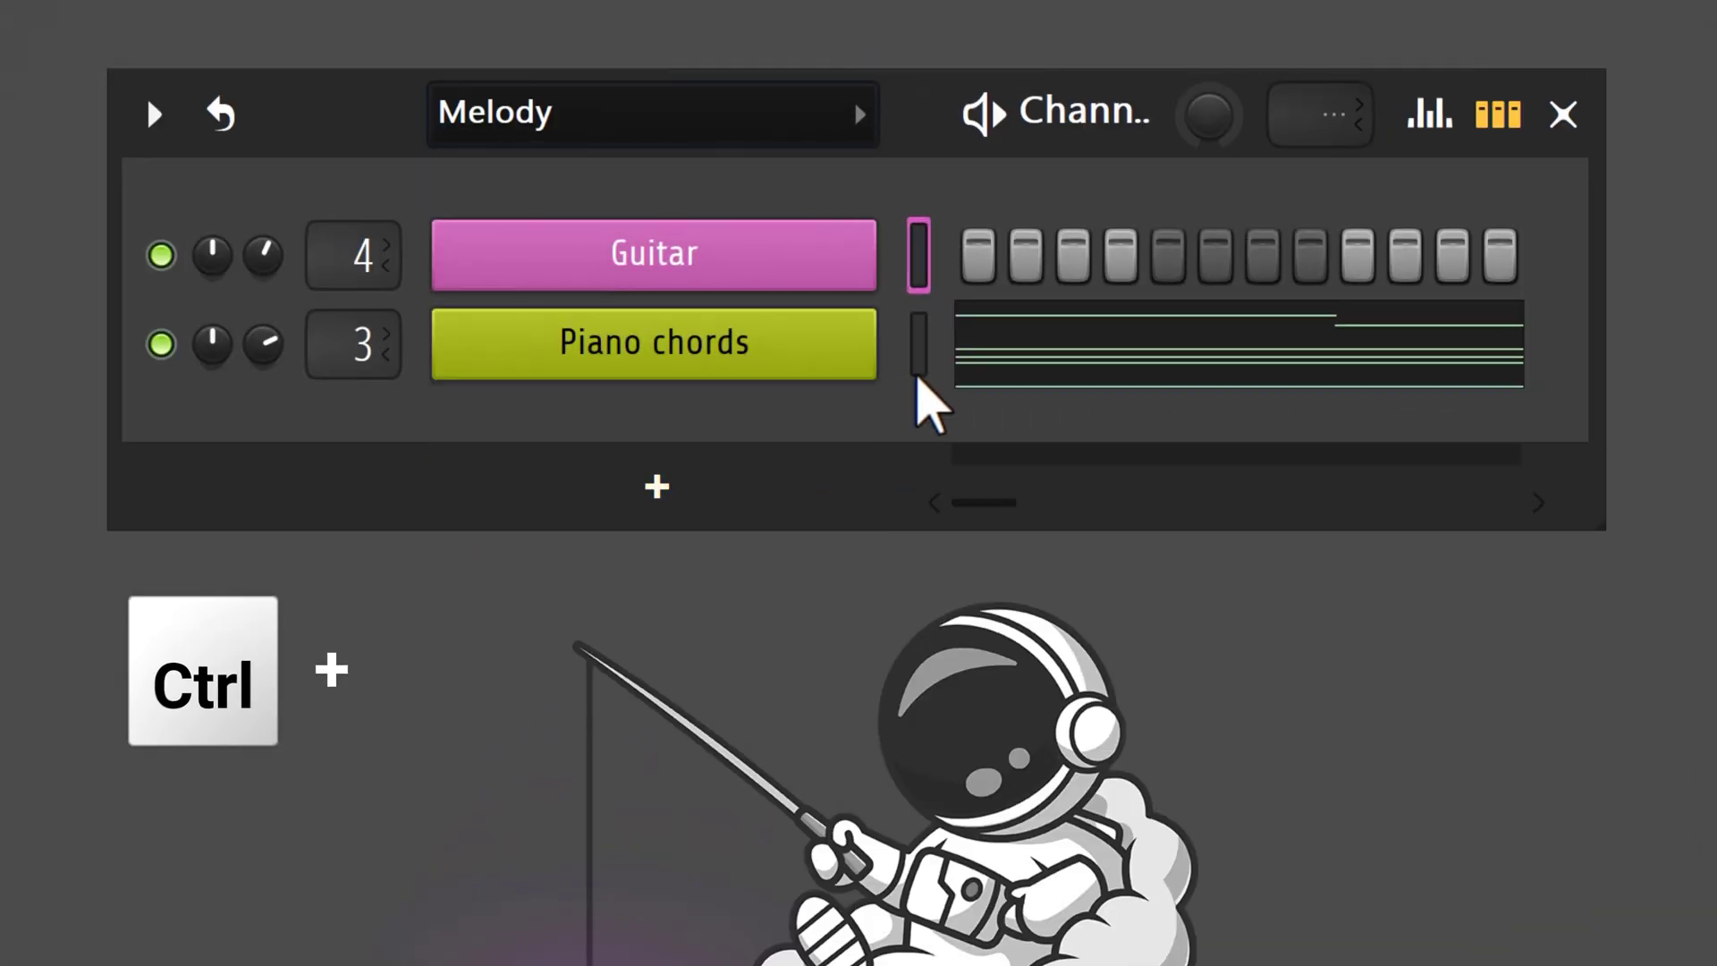
Copy the Piano chords notes into the Guitar channel and check its Guitar Harmonics: Soft Plucks instrument
left_click(866, 268)
key("ctrl+c")
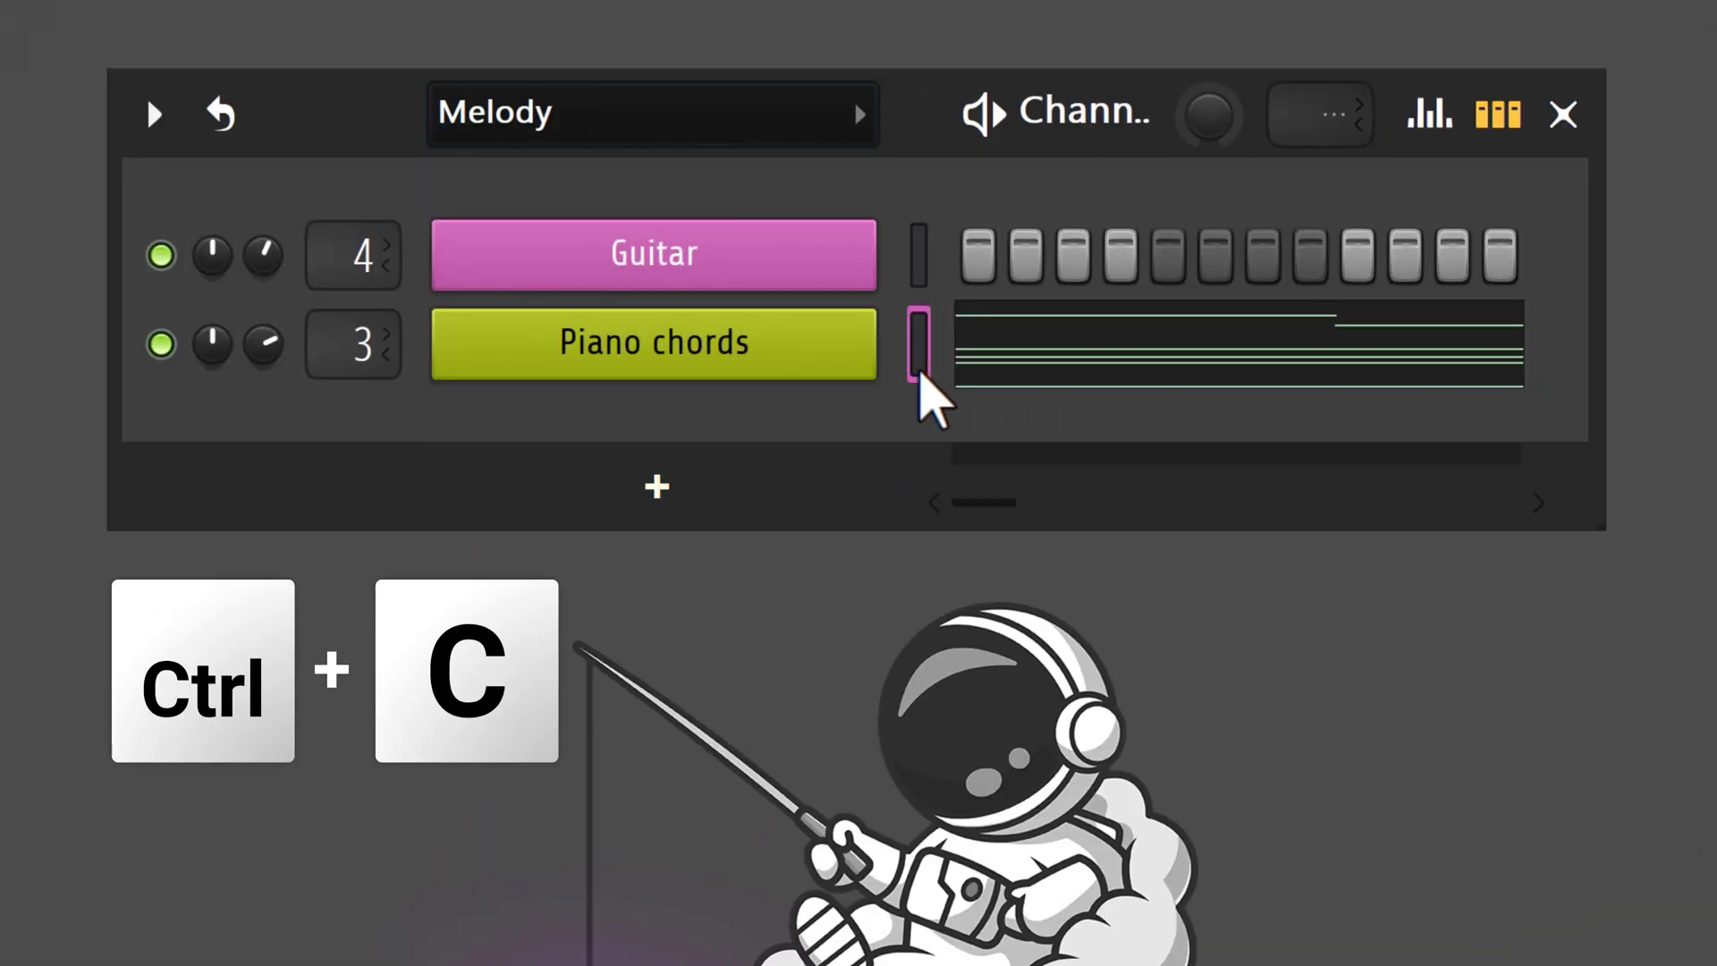
left_click(924, 267)
key("ctrl+v")
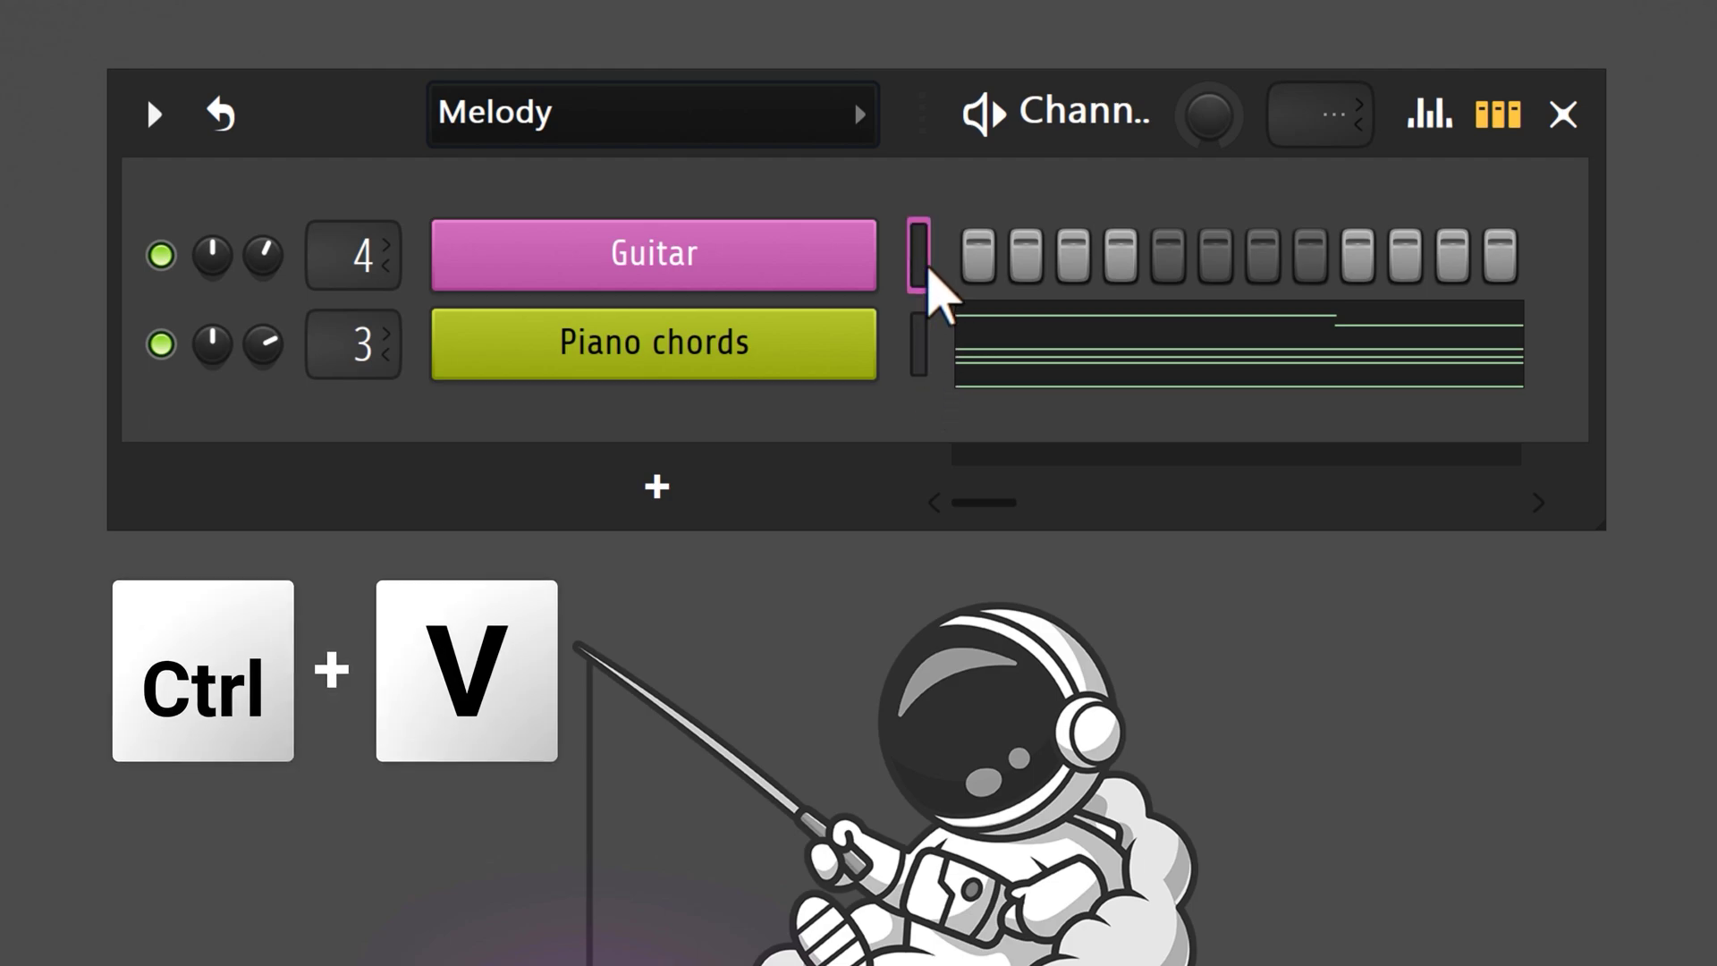
left_click(805, 280)
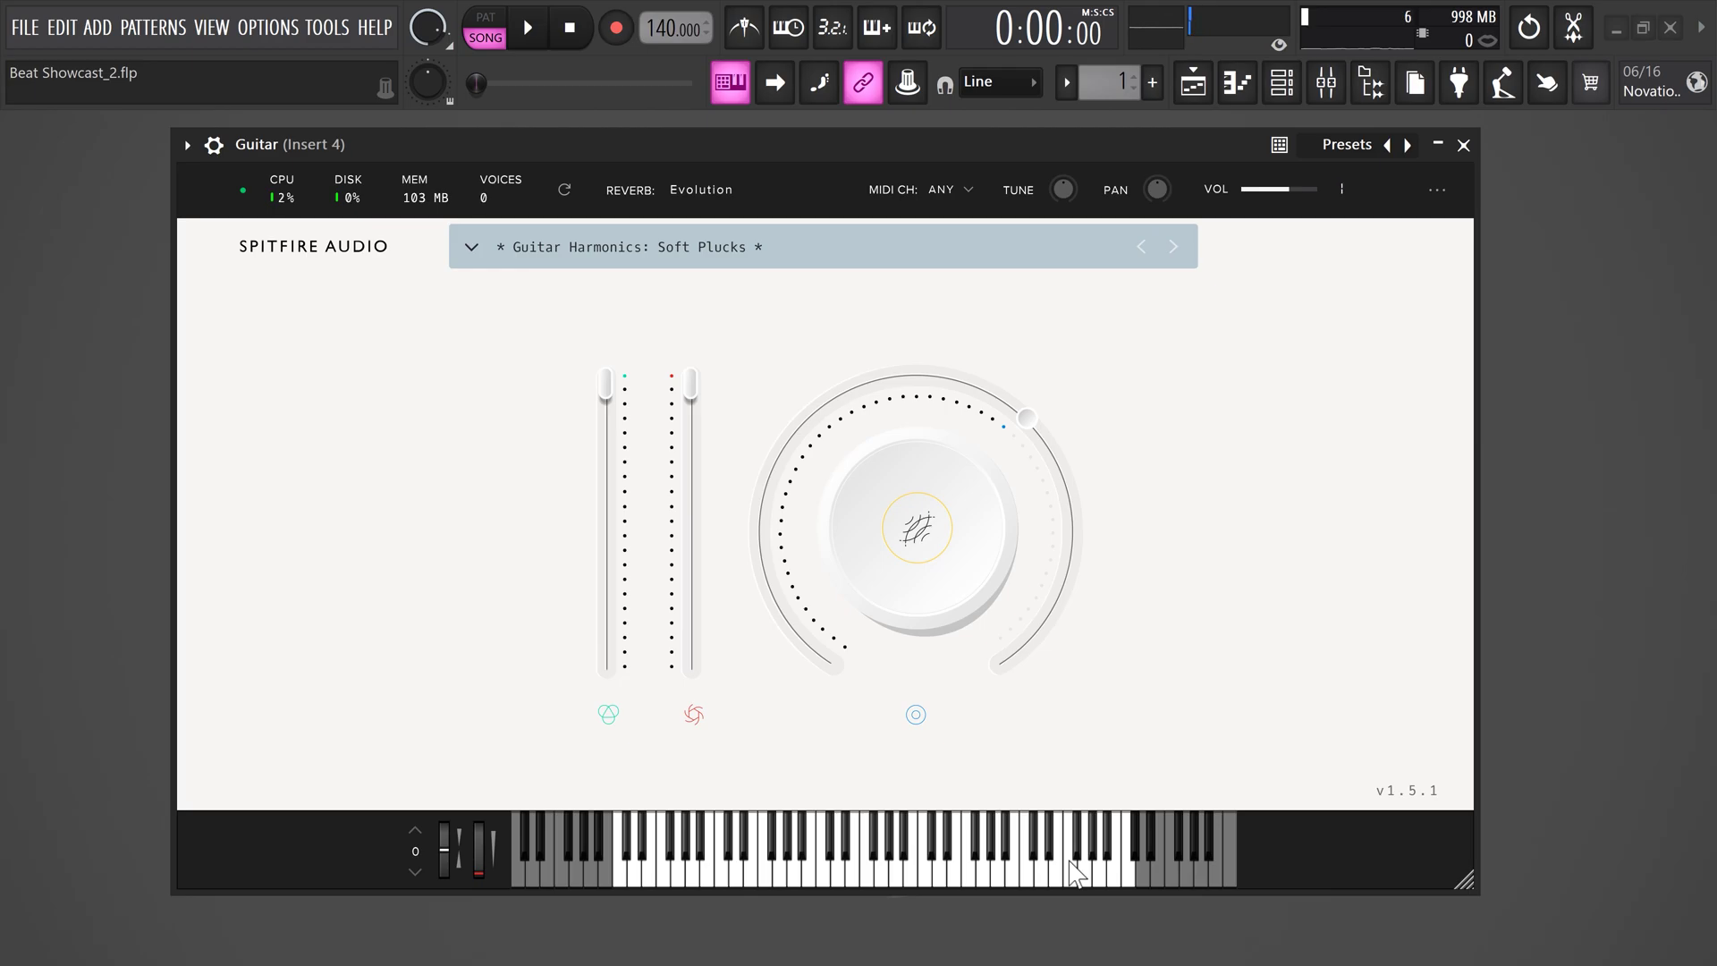
left_click(1462, 146)
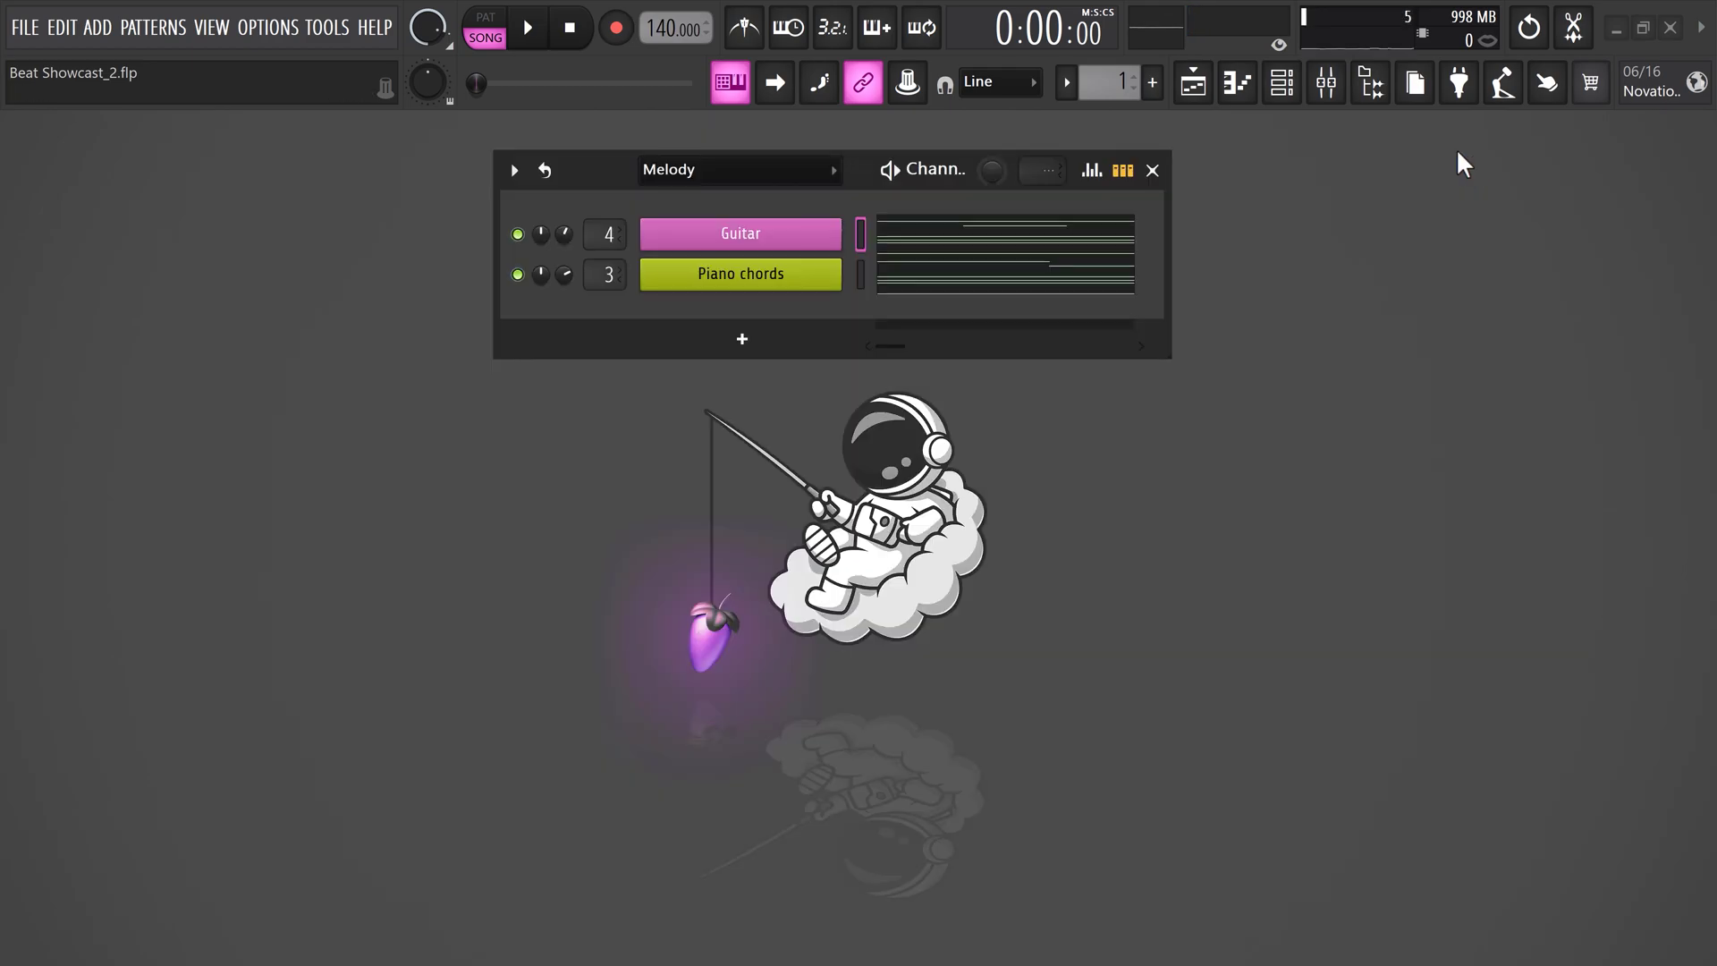
Delete the D4 notes in bars 1 to 3 and the E4 note in bar 4 from the Guitar part
left_click(1051, 247)
scroll(1162, 447, "down", 5)
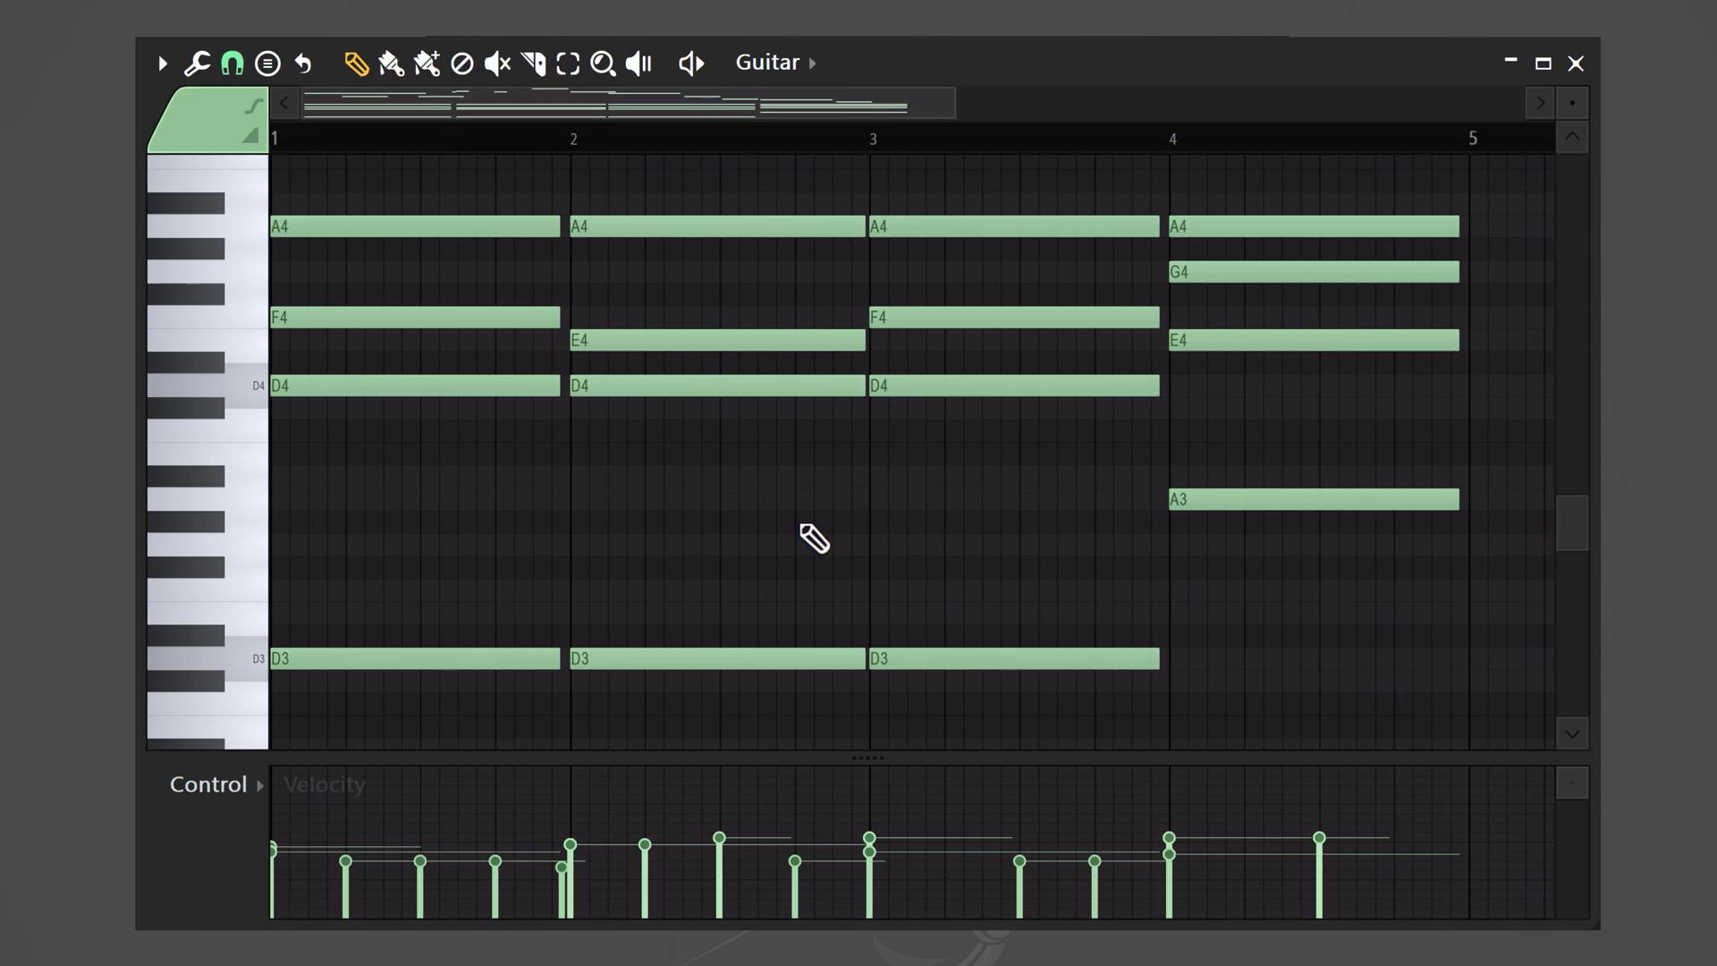
right_click(445, 384)
right_click(716, 386)
right_click(1023, 385)
right_click(1306, 341)
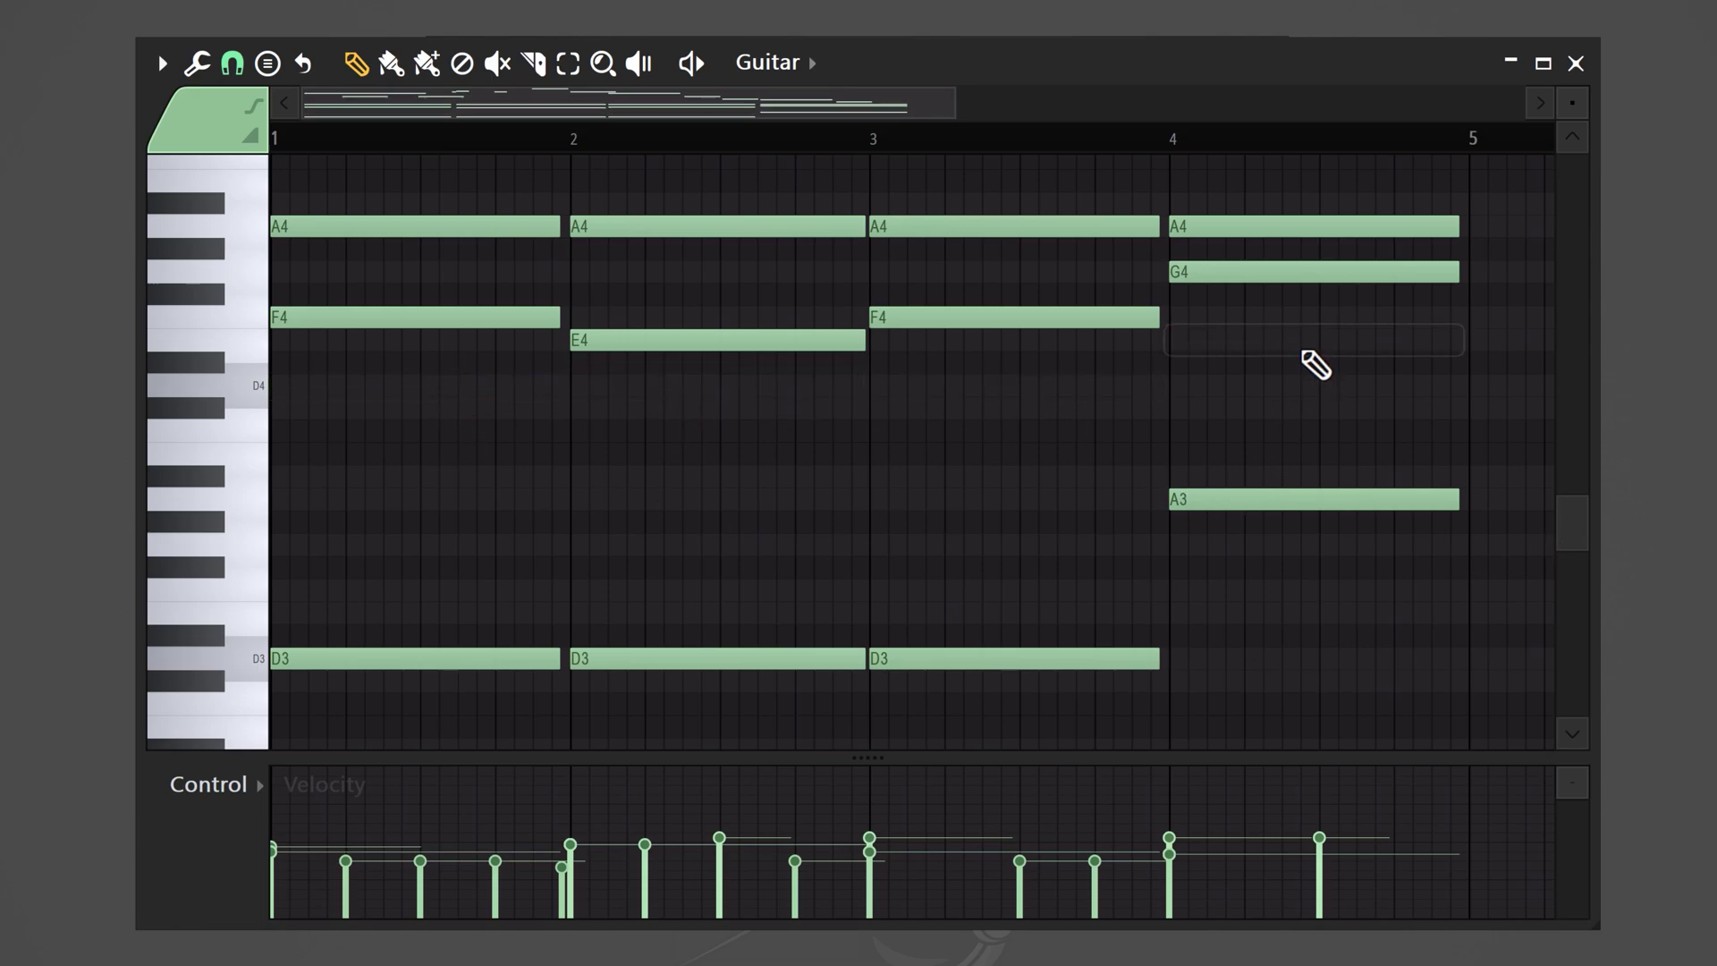
Play back the Guitar part, following its upper melody notes and the chords below
scroll(347, 350, "up", 5)
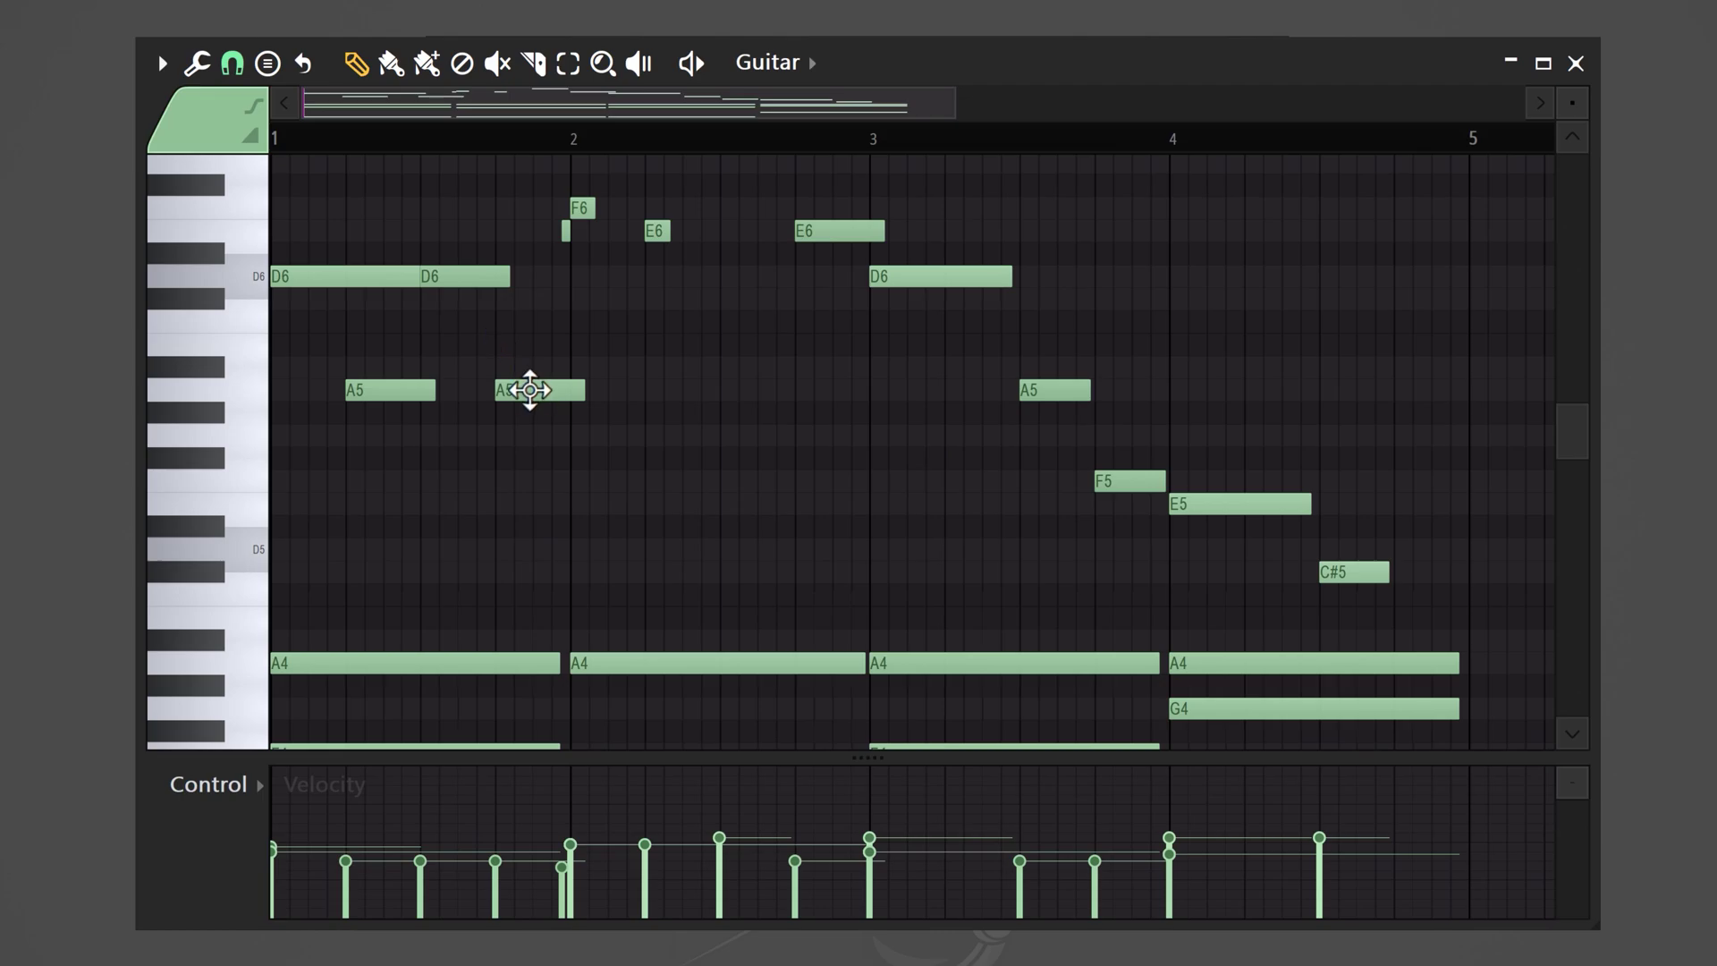
key("space")
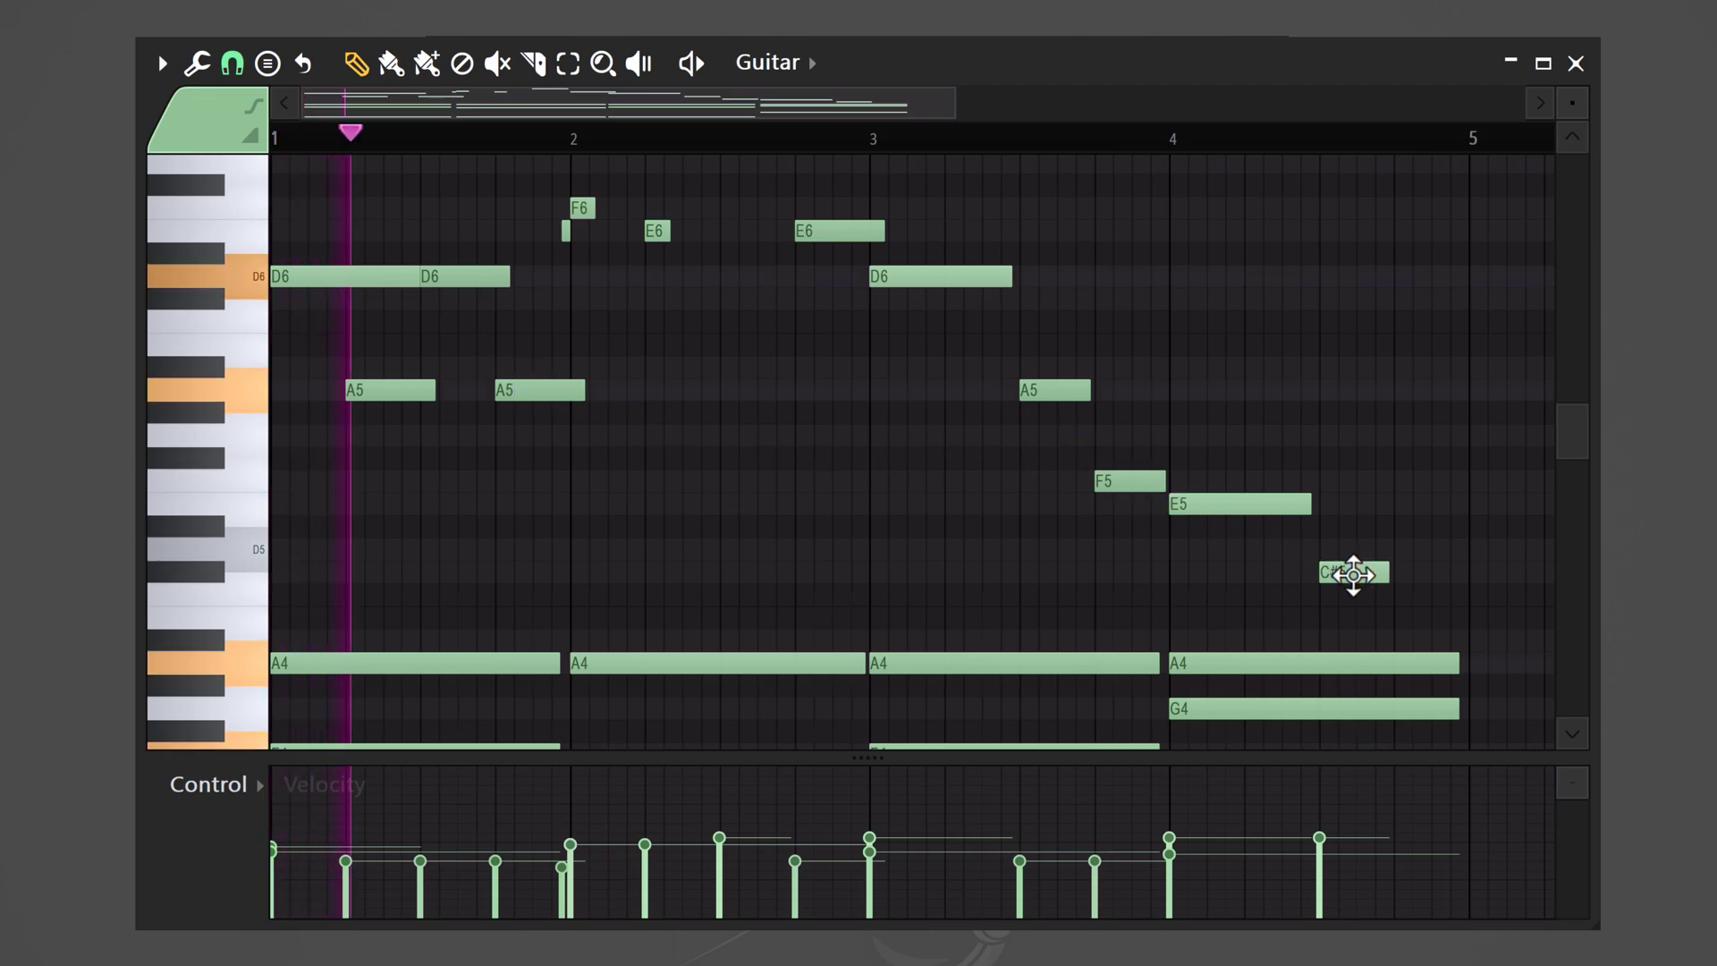
left_click_drag(1581, 449, 1592, 548)
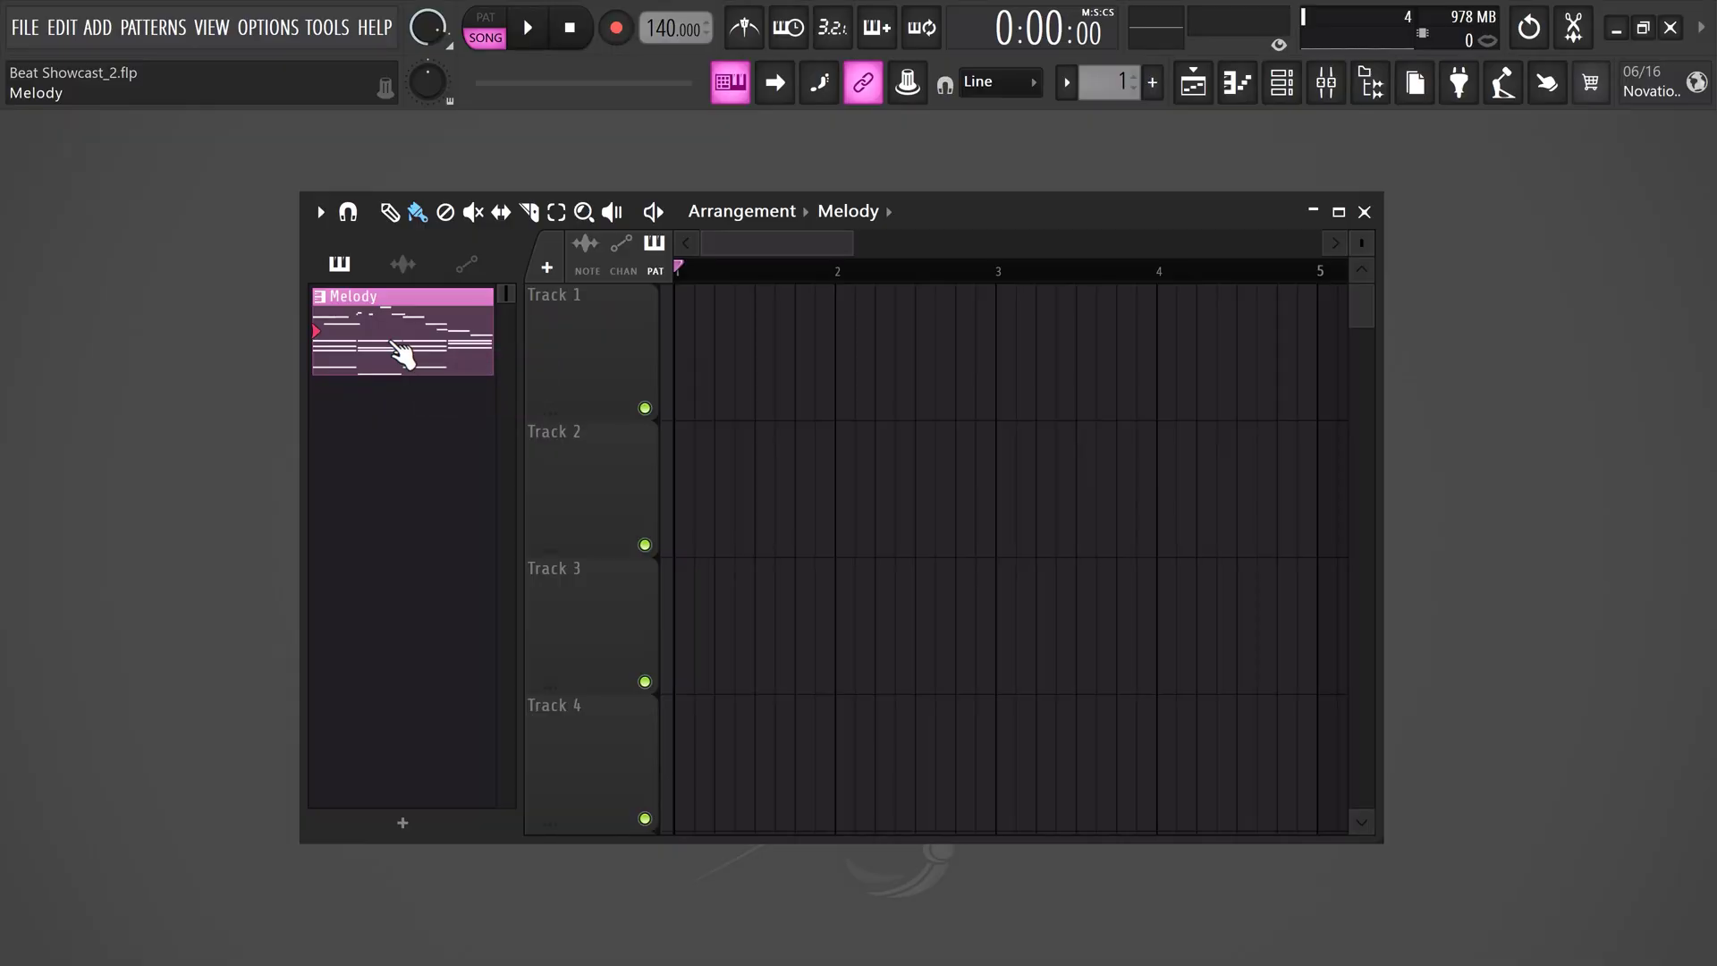
Place the Melody pattern at the start of Track 1 and consolidate the track from track start into a WAV audio clip
left_click_drag(402, 354, 682, 358)
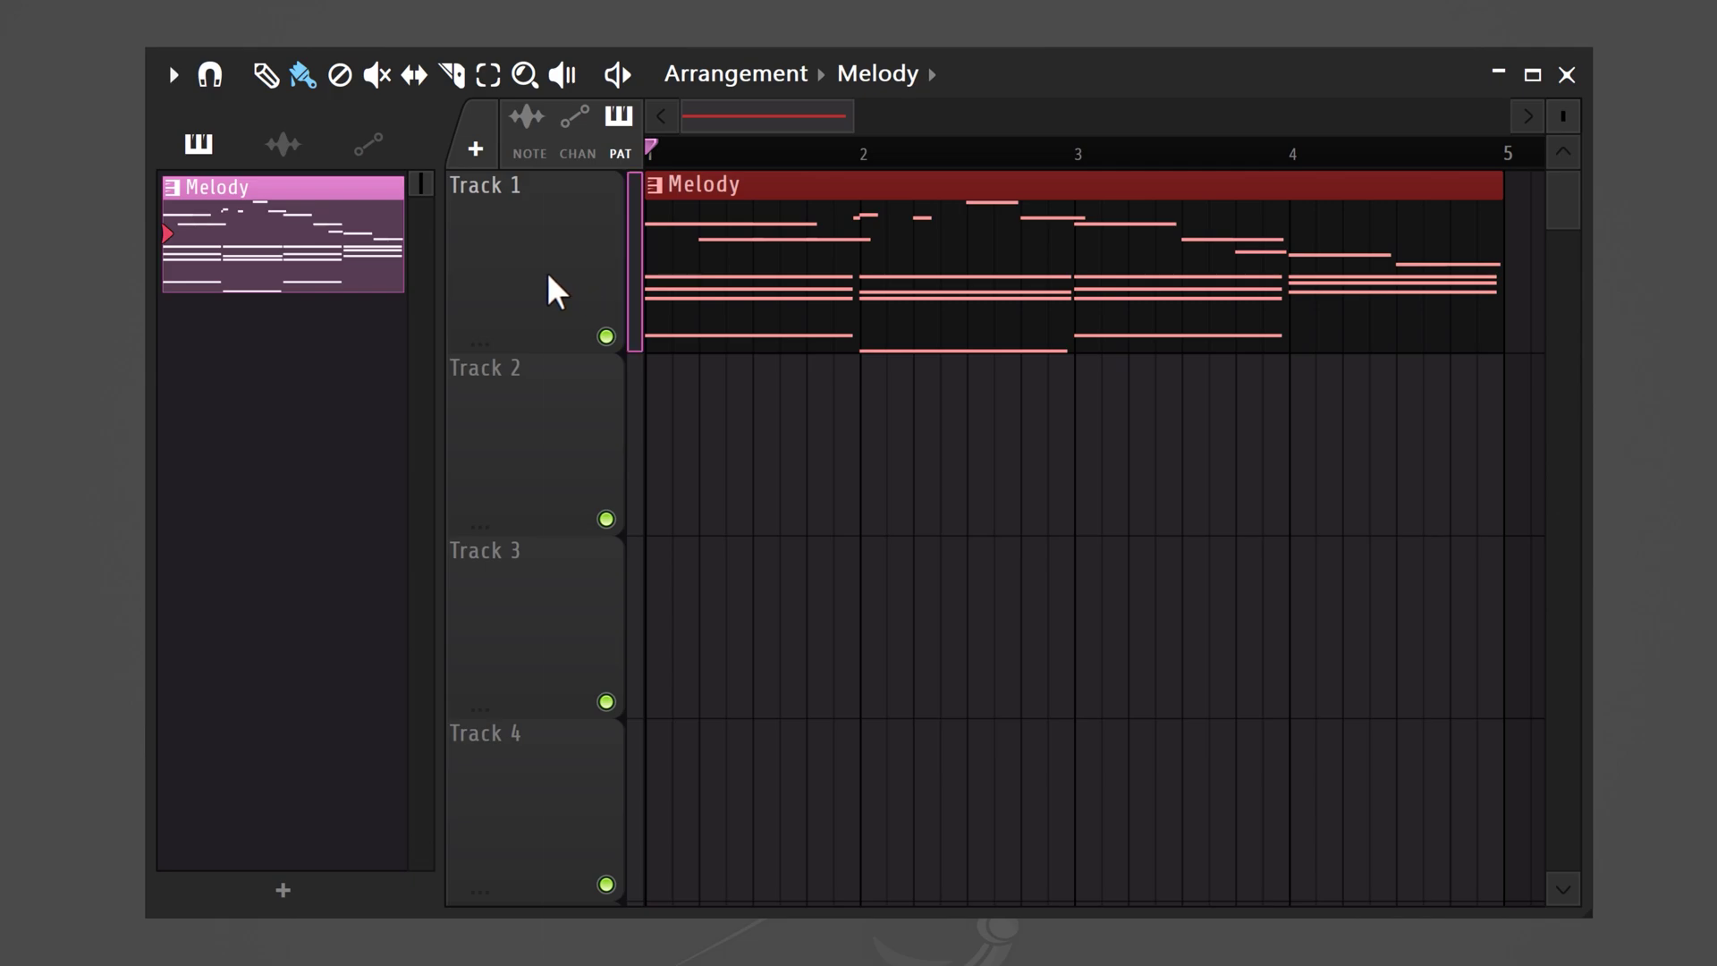
right_click(554, 291)
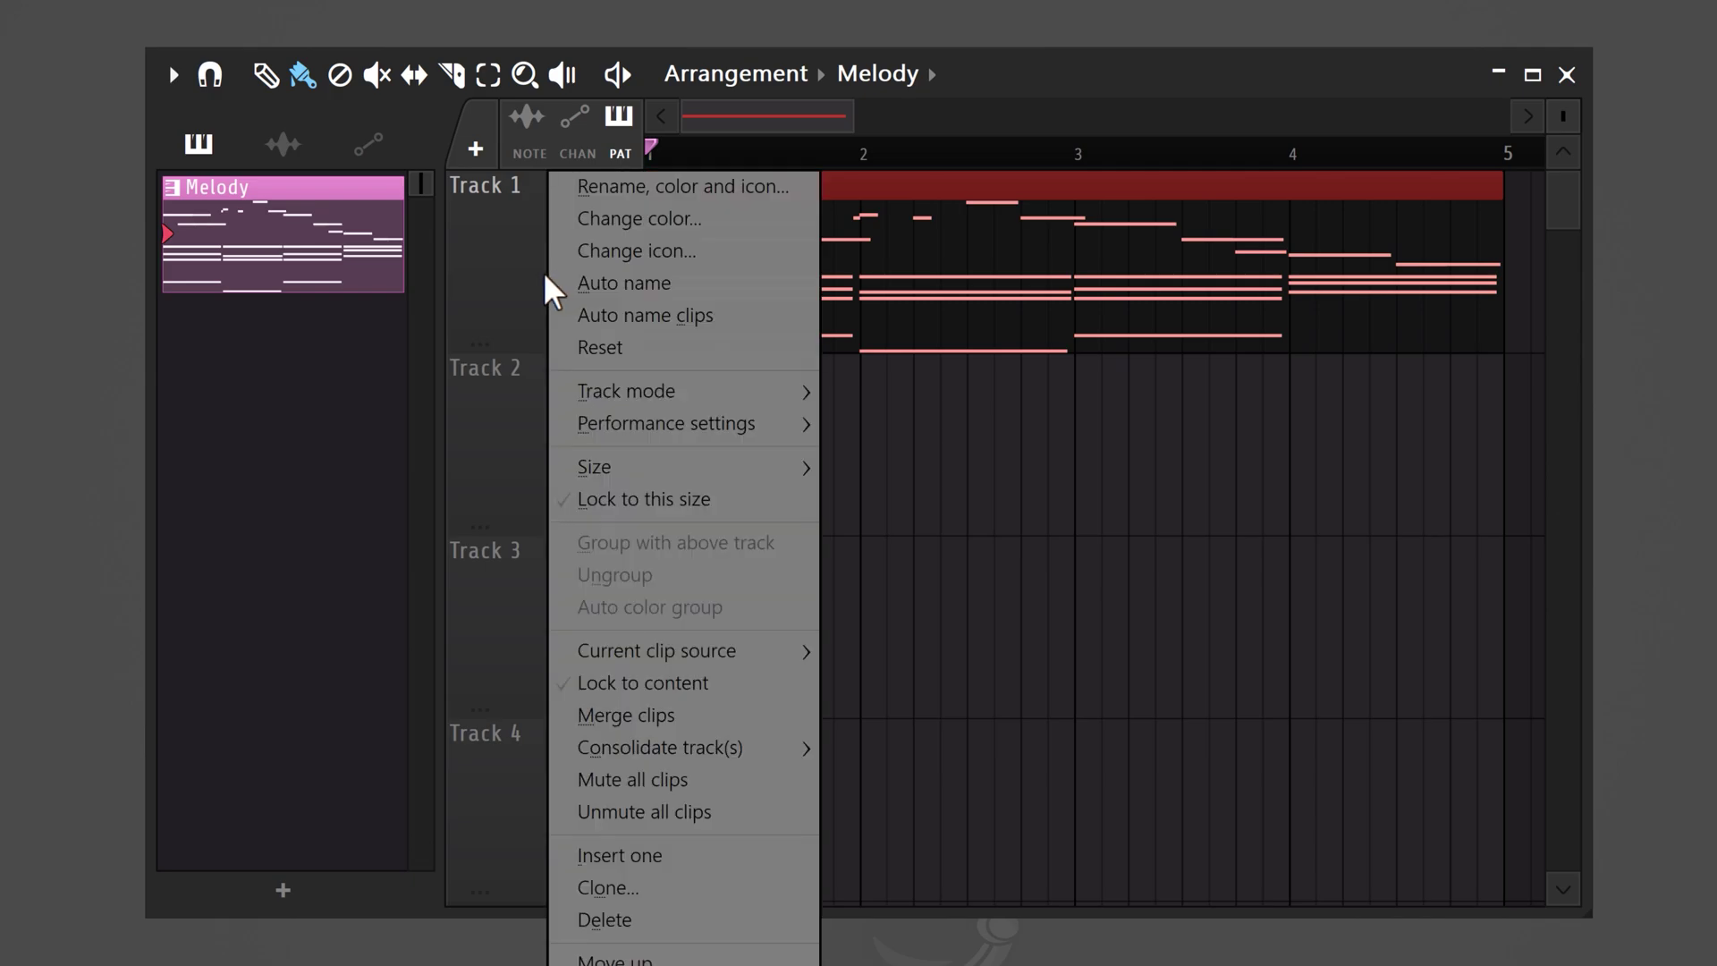
mouse_move(644, 748)
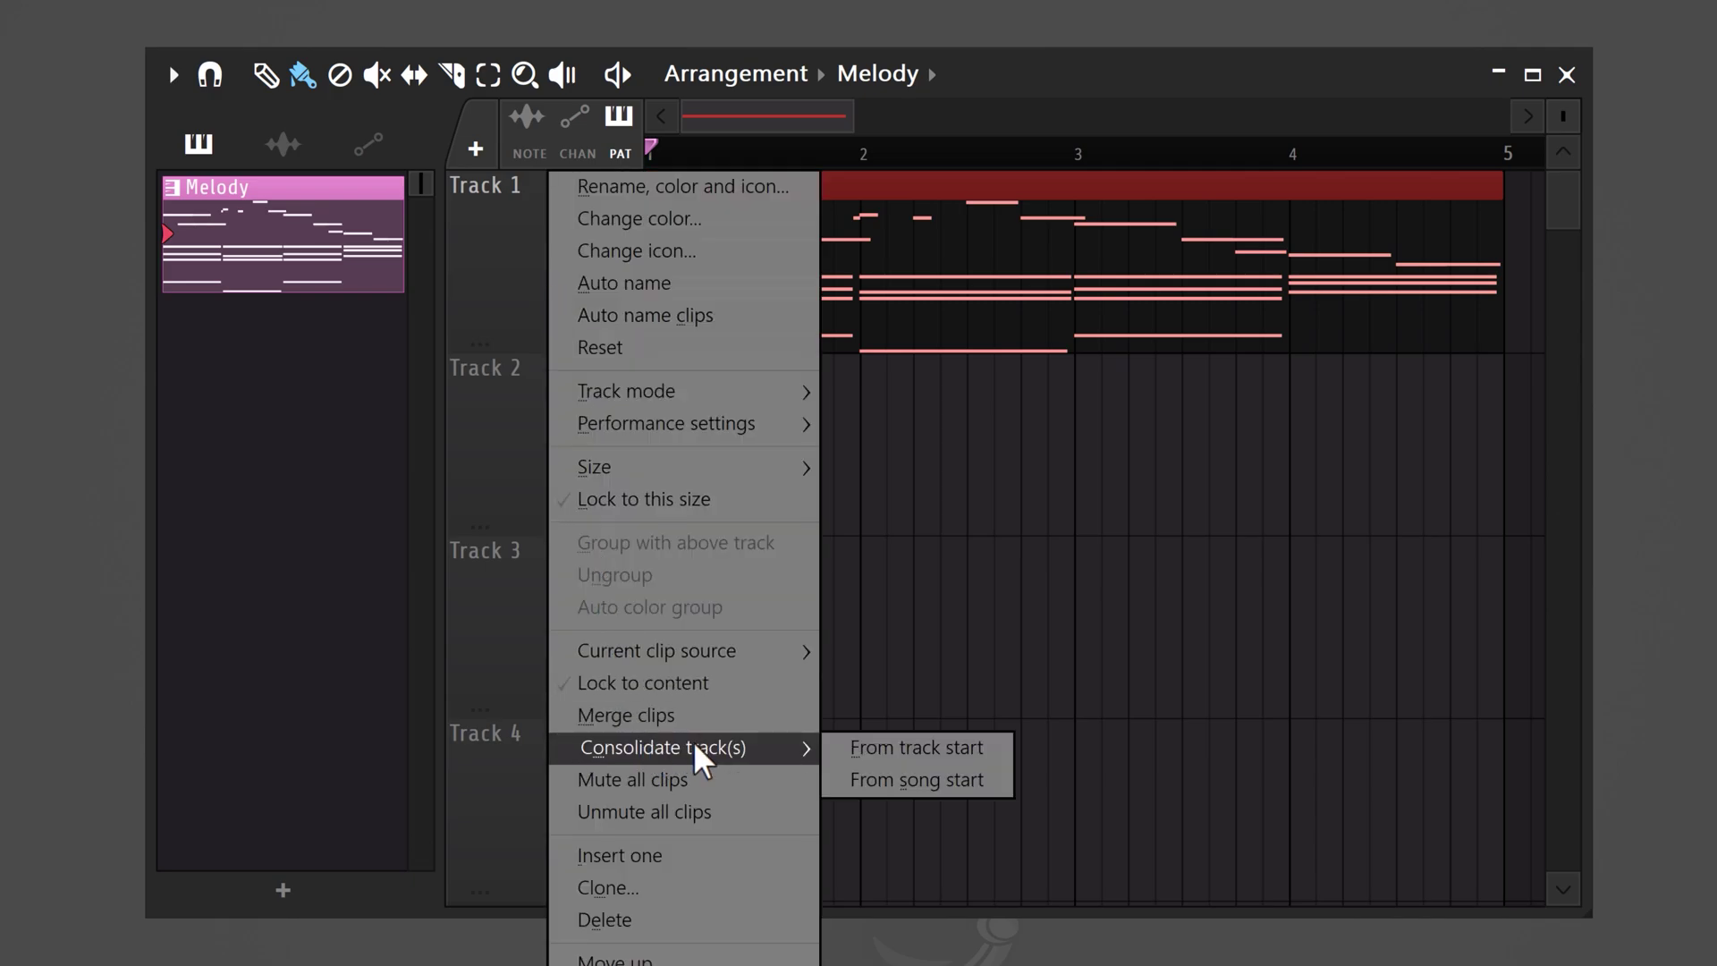
left_click(904, 749)
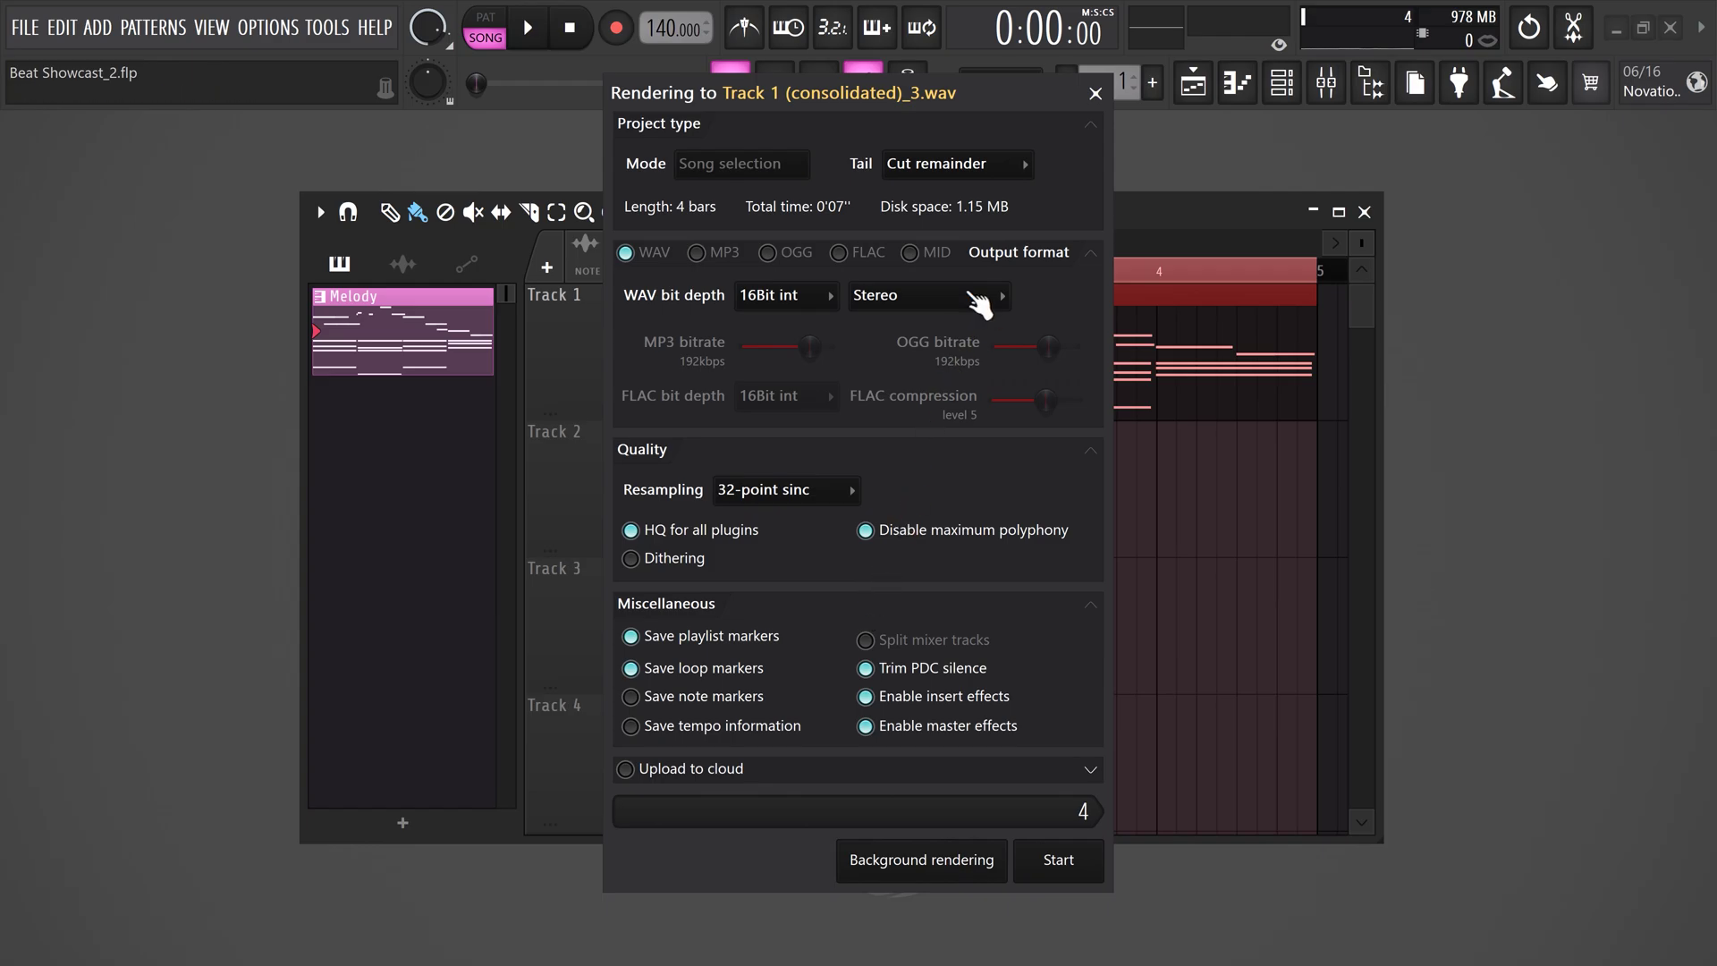
left_click(986, 170)
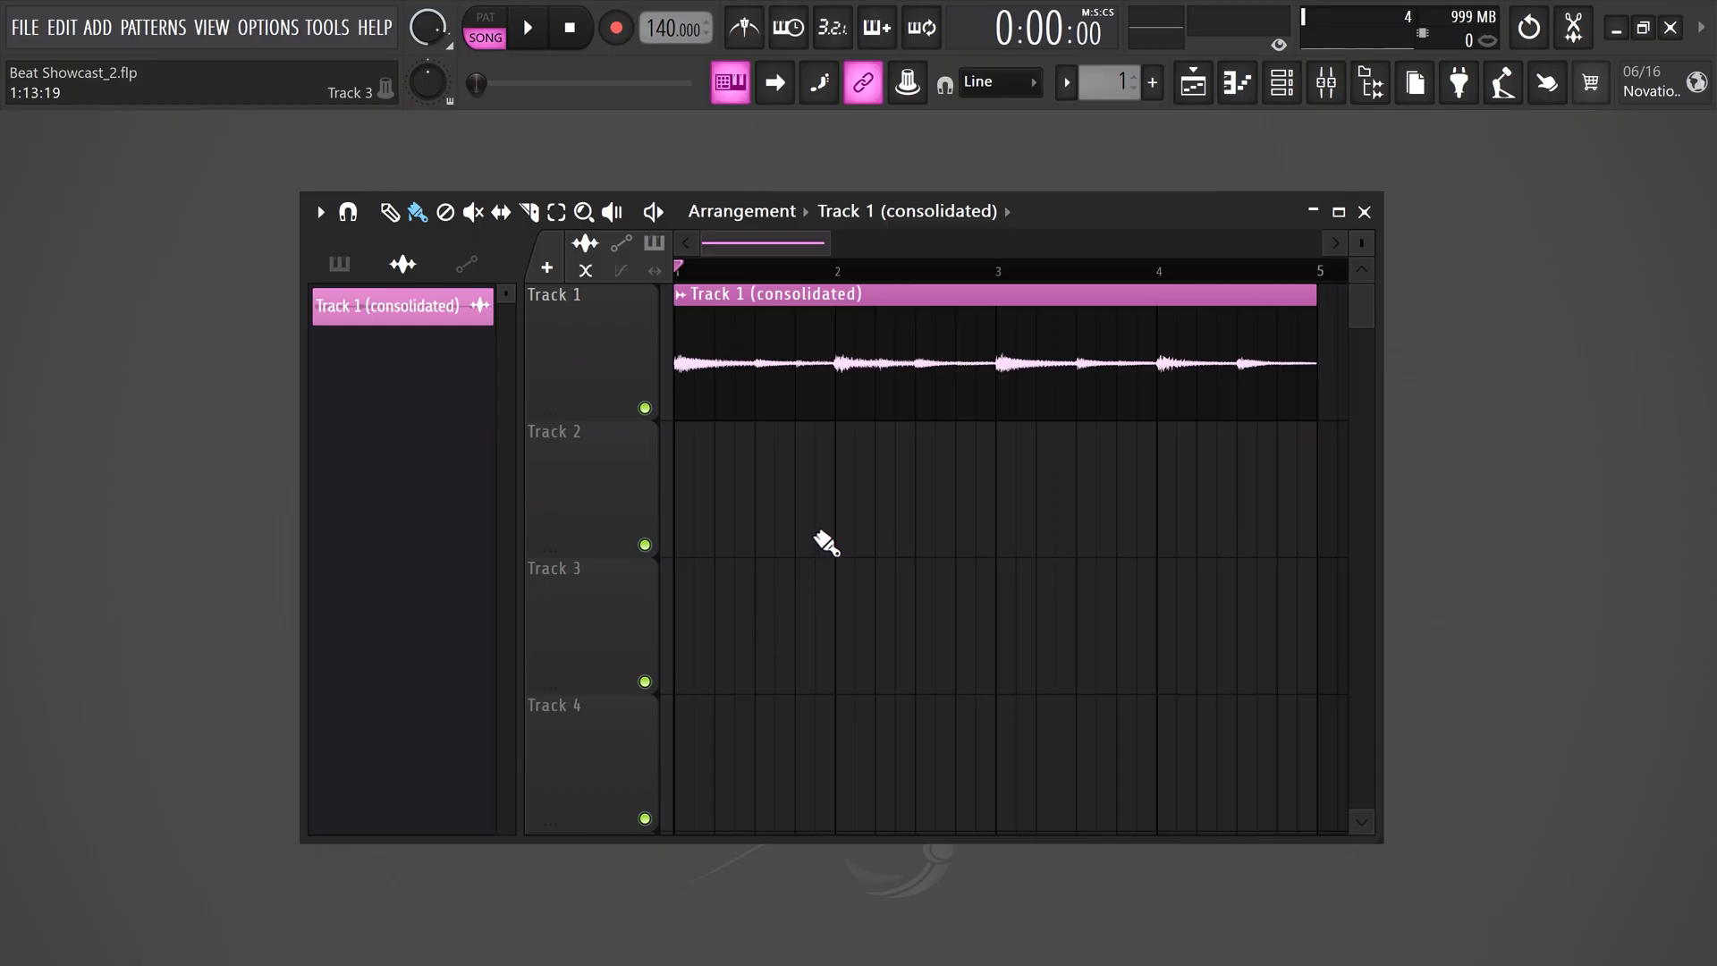
Normalize the Track 1 (consolidated) audio clip and open it in a new Fruity Slicer channel
double_click(865, 383)
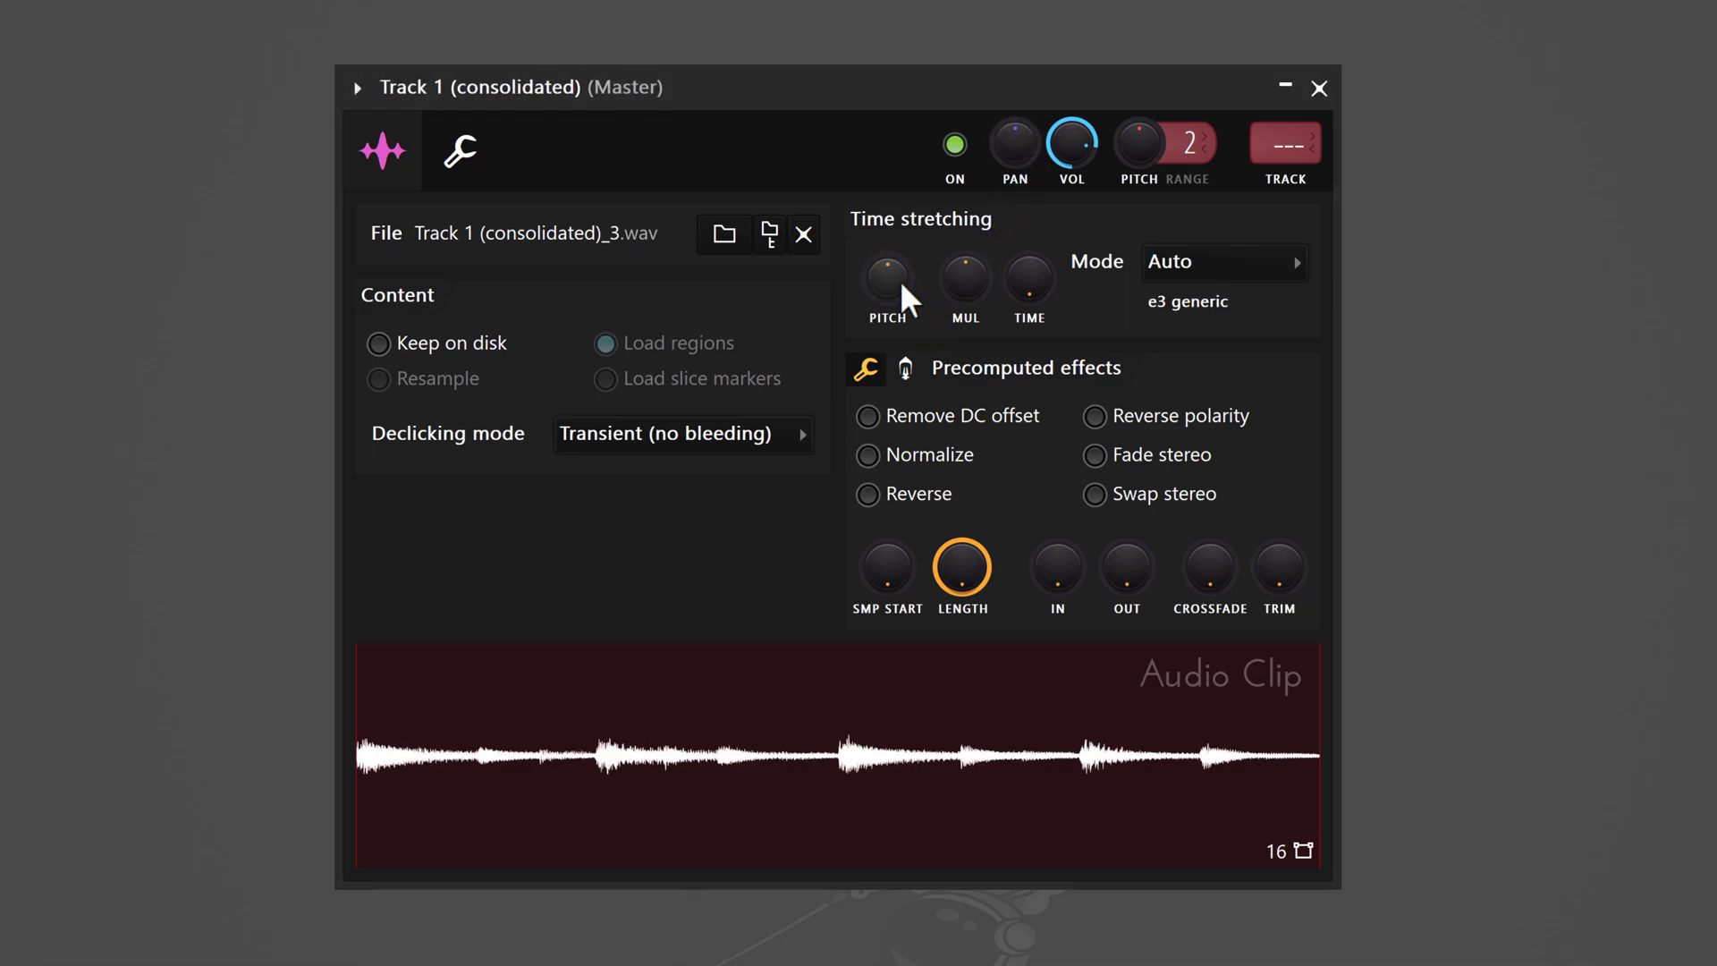
left_click(904, 461)
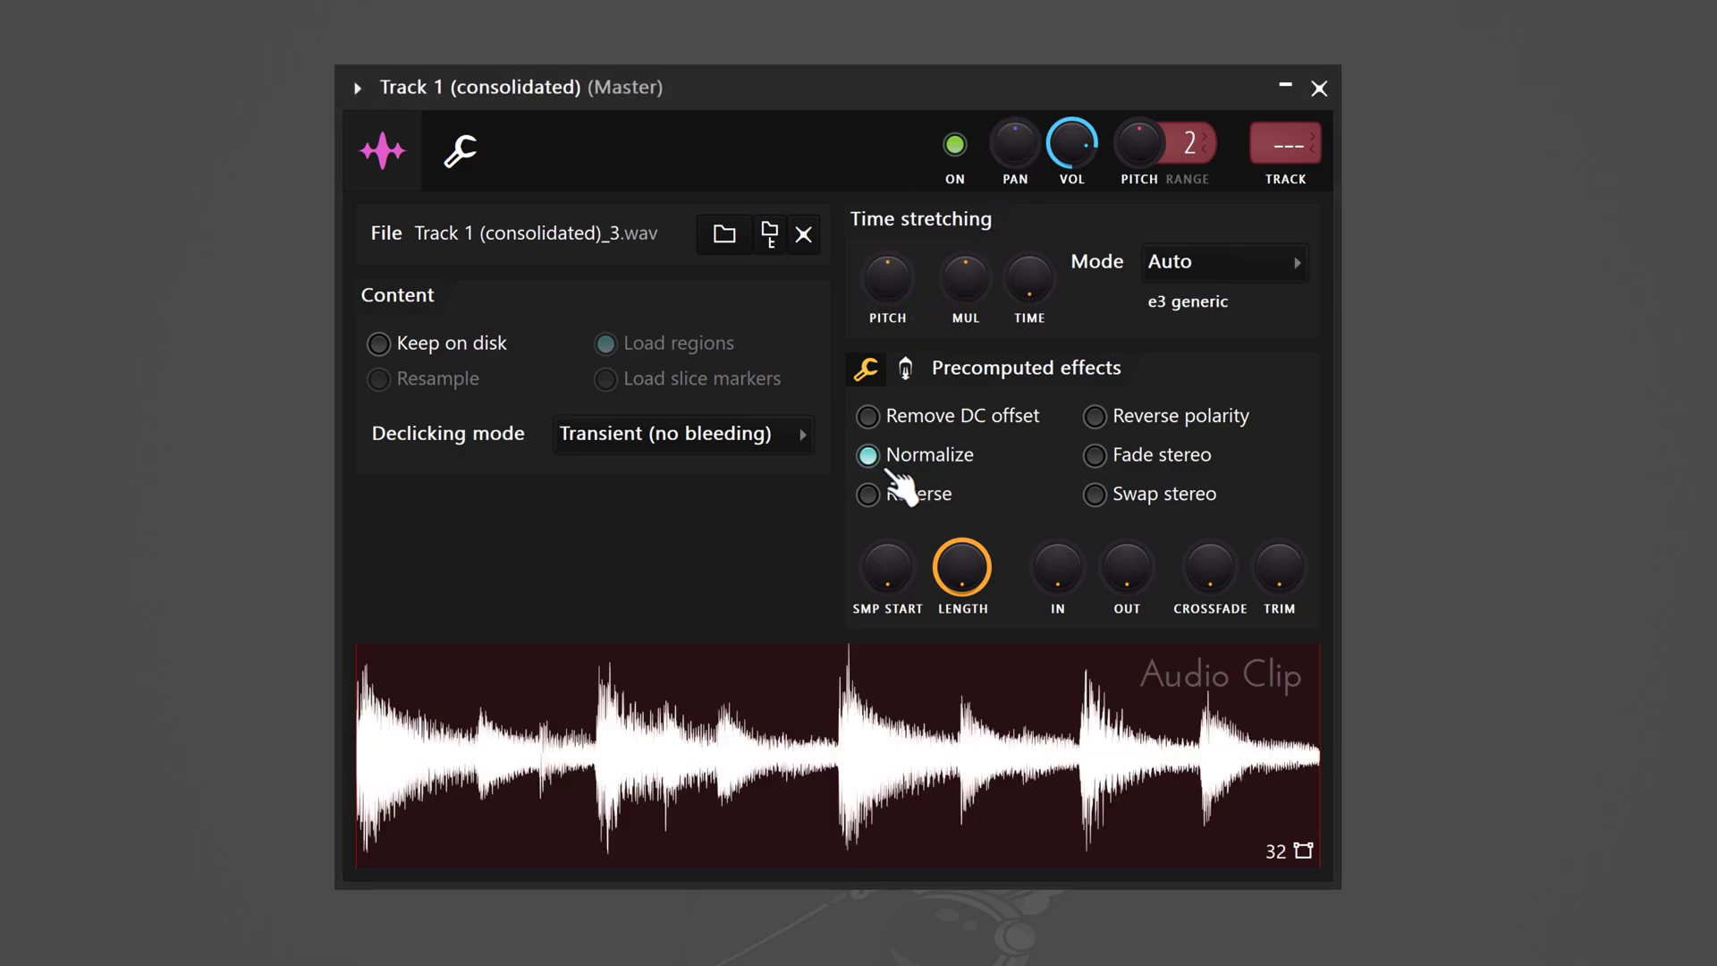
right_click(703, 739)
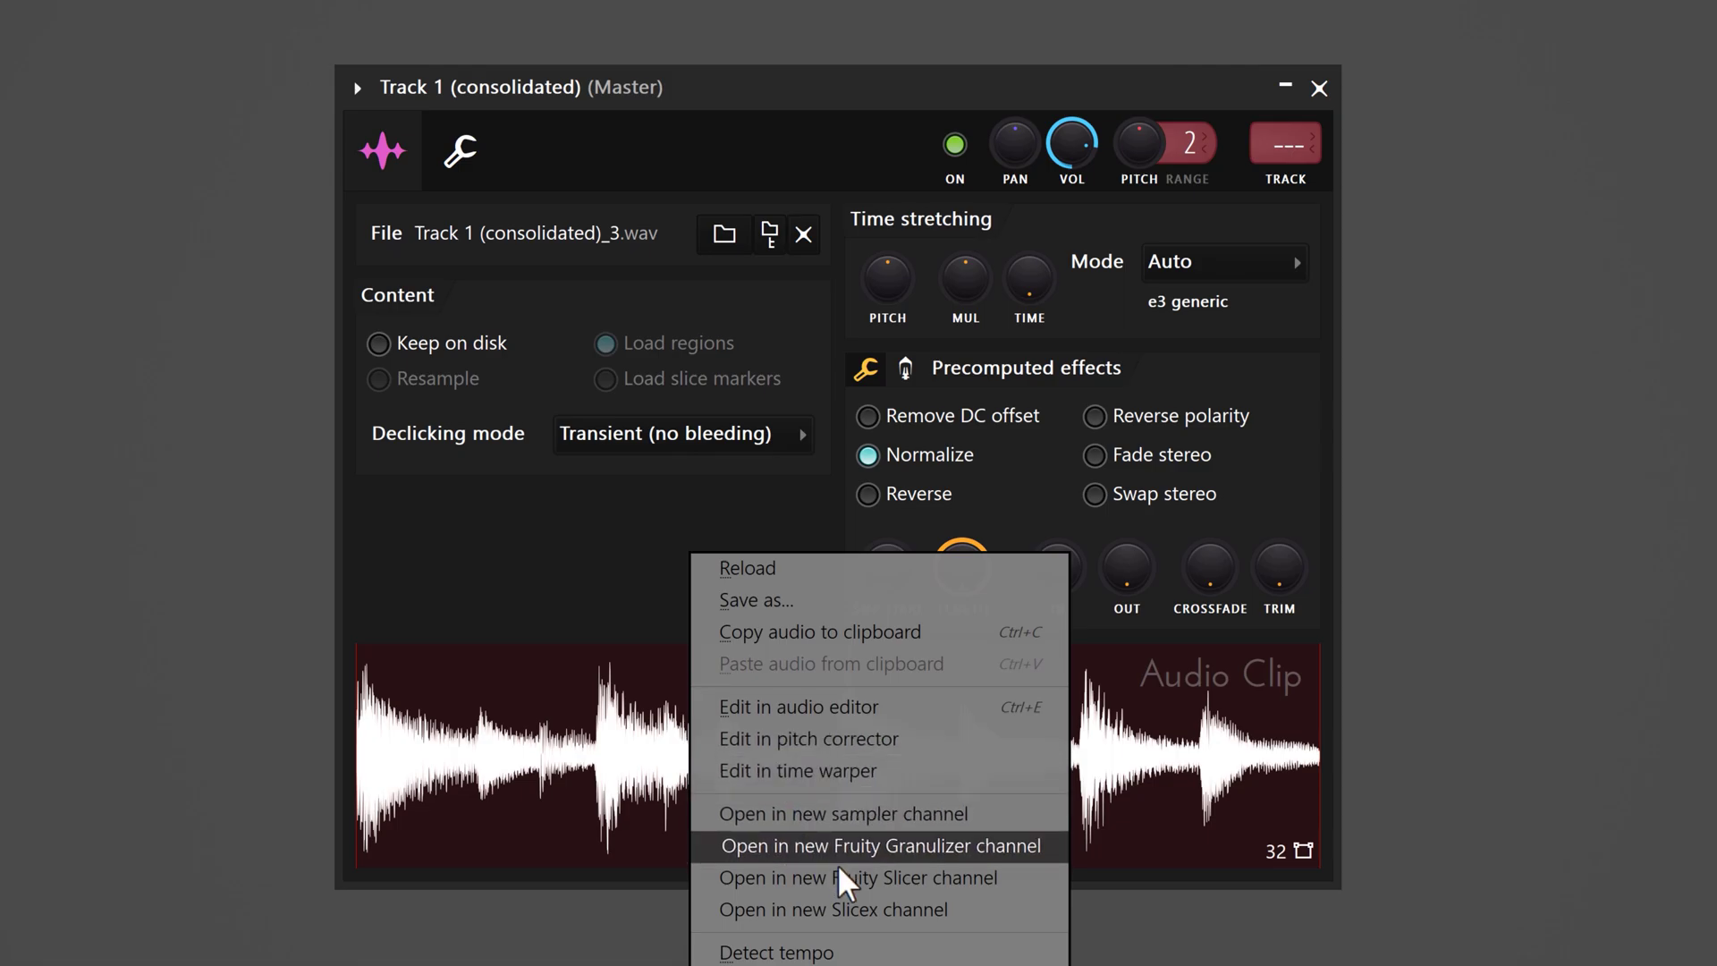
left_click(1002, 879)
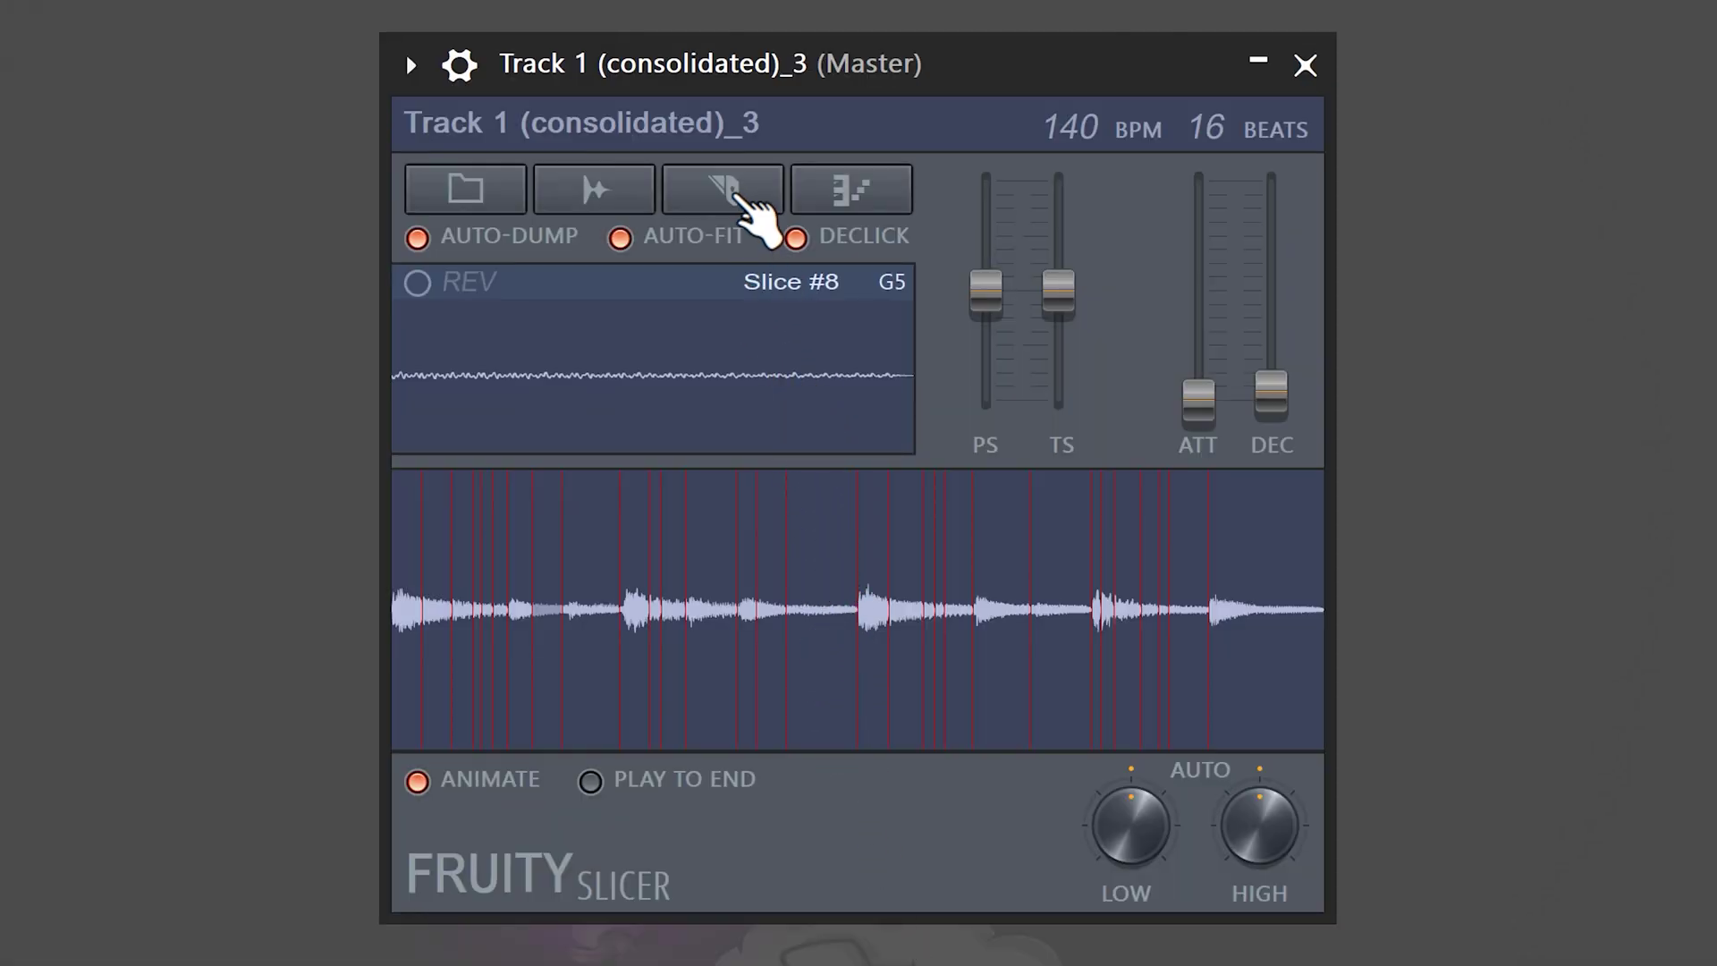
Slice the sample by Beat in Fruity Slicer and turn on reverse
left_click(726, 190)
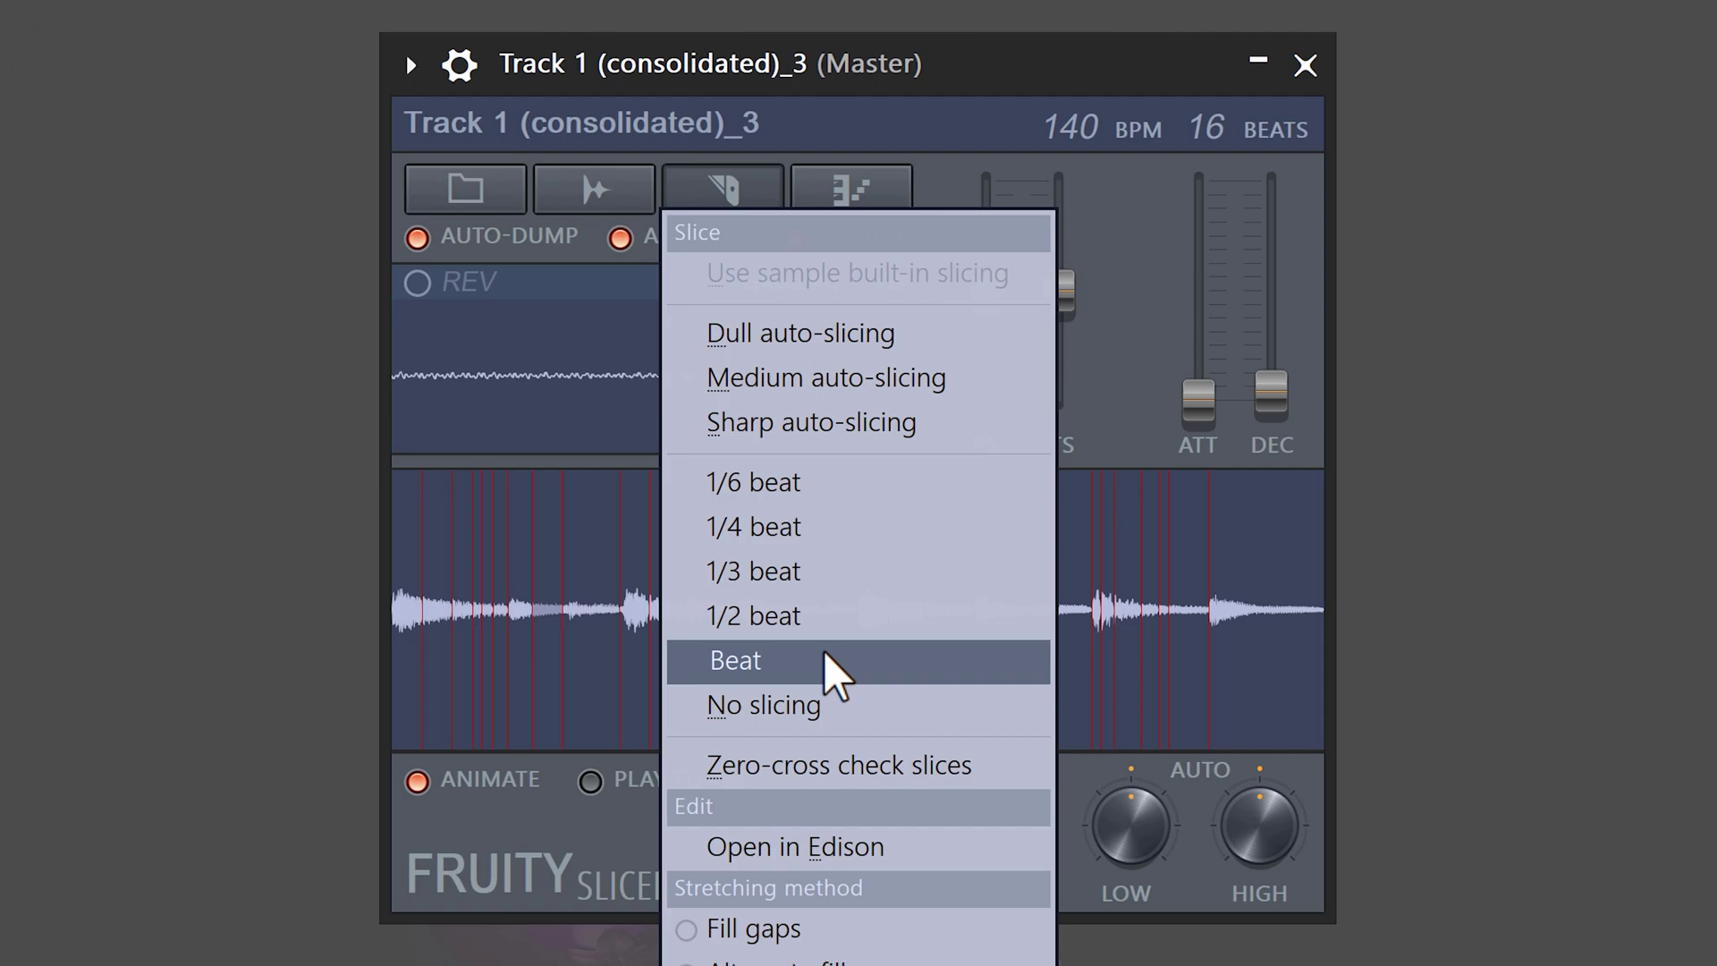
left_click(837, 675)
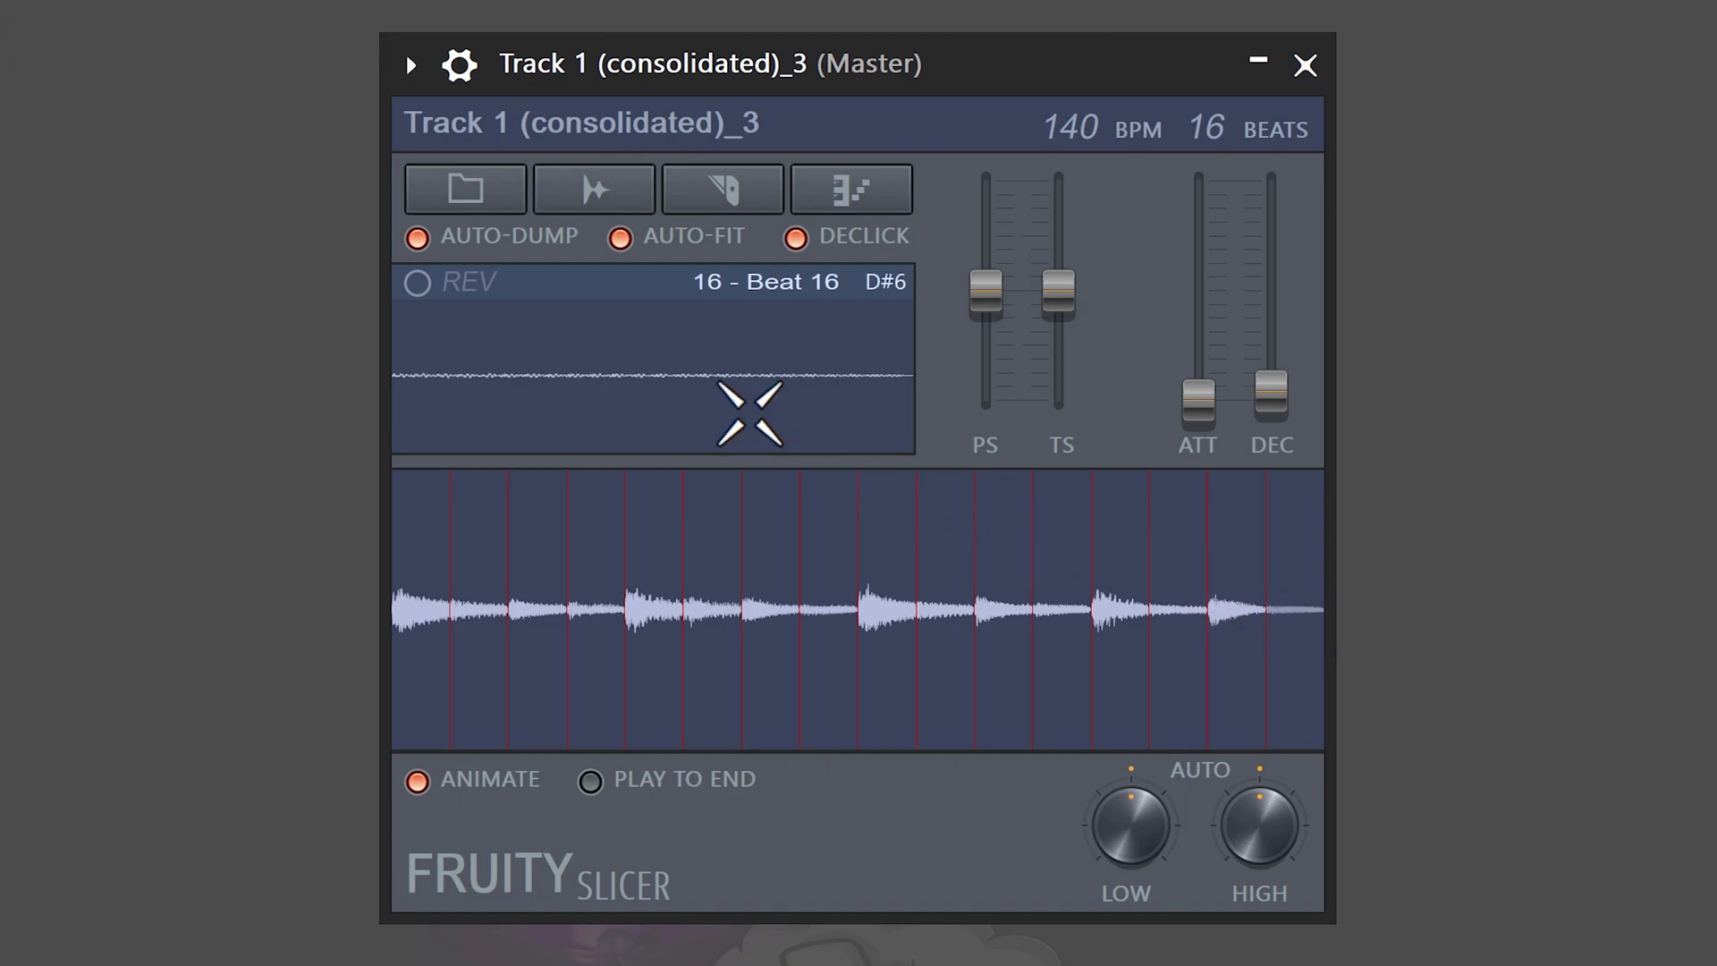
left_click(474, 284)
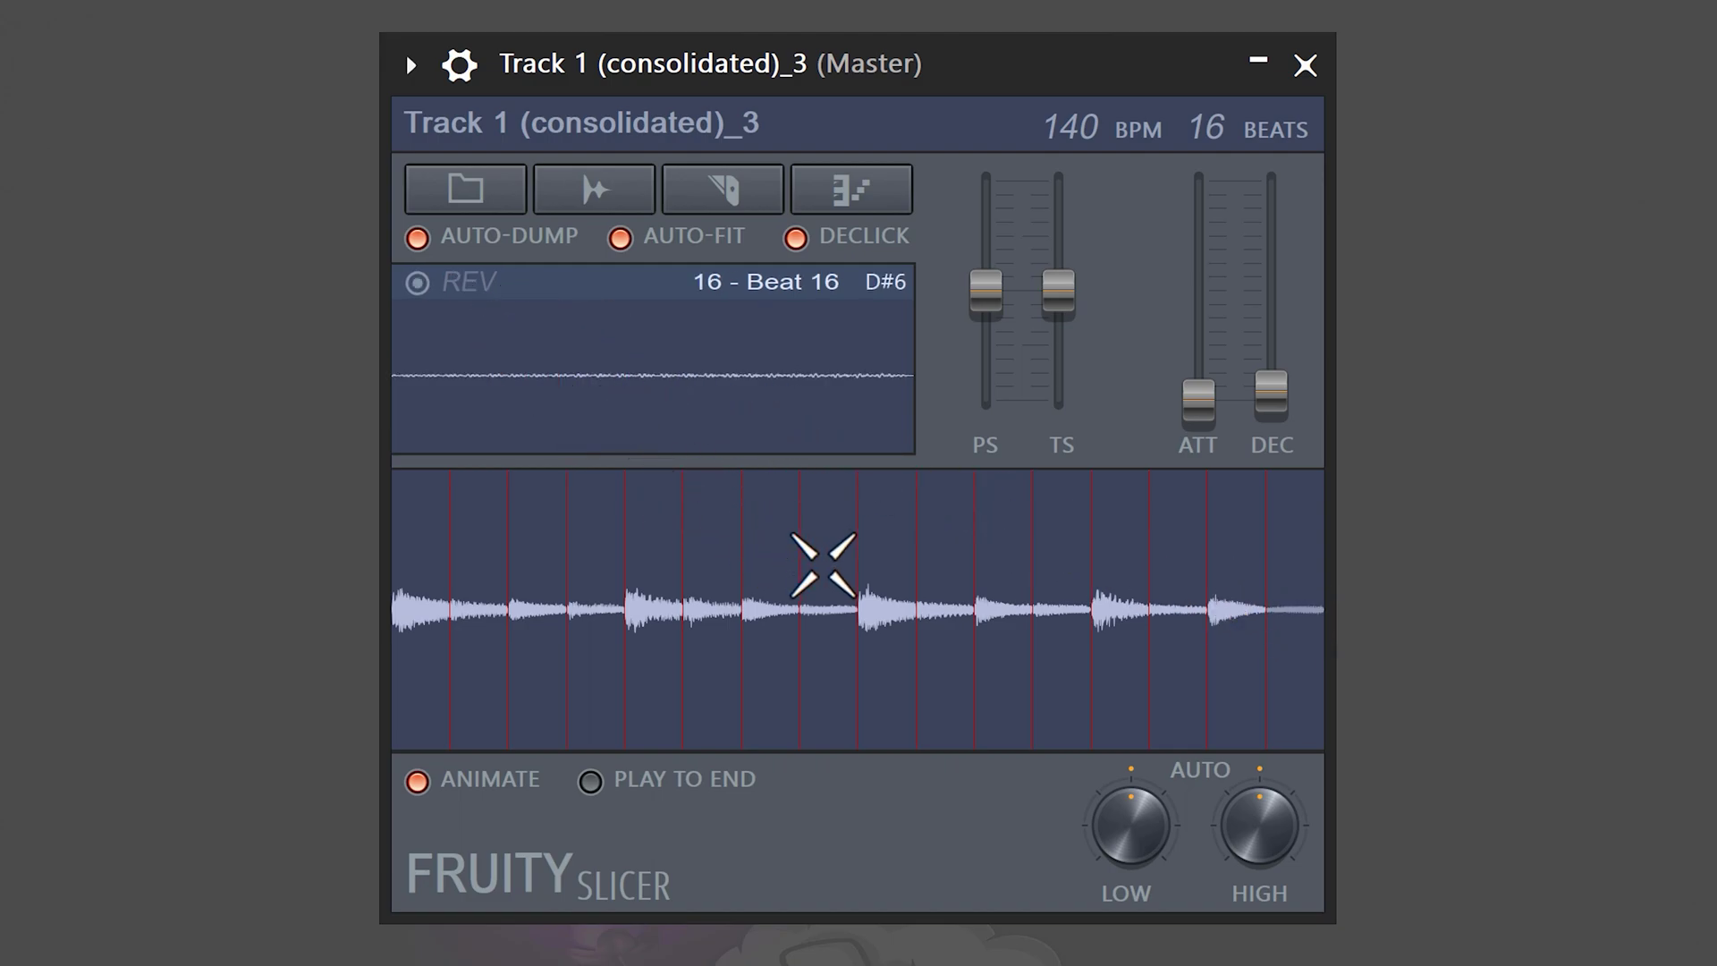
Play back the sliced sample while lowering its pitch shift slightly and adjusting the attack
key("space")
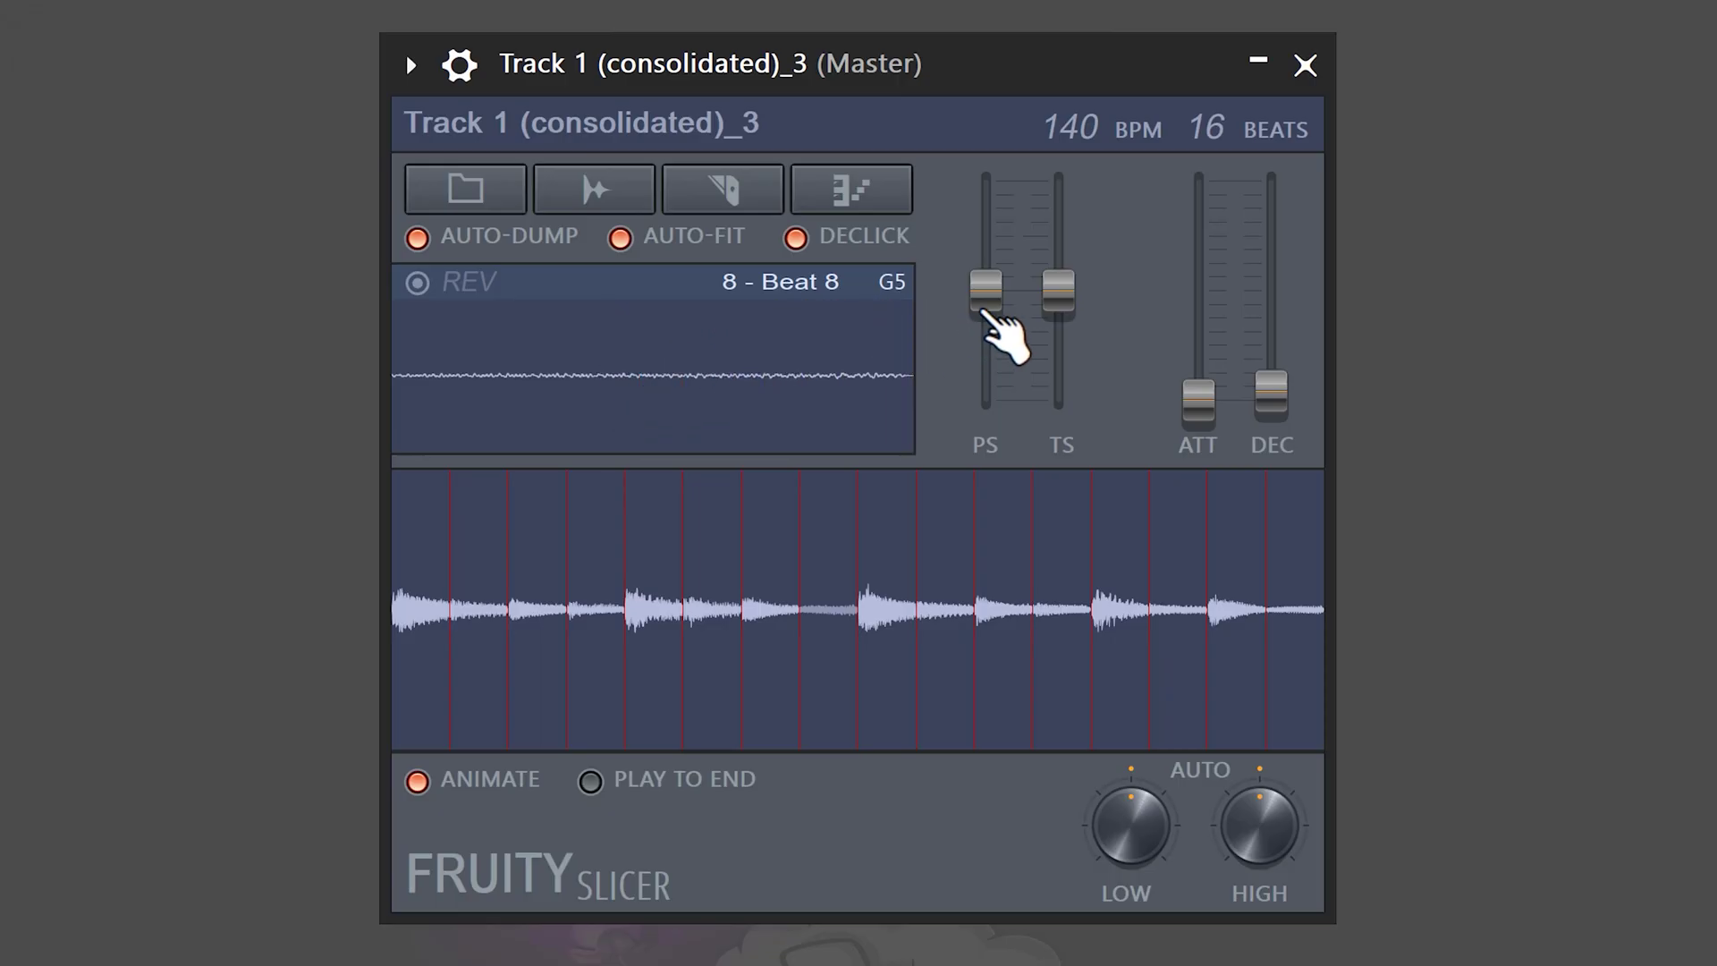
key("space")
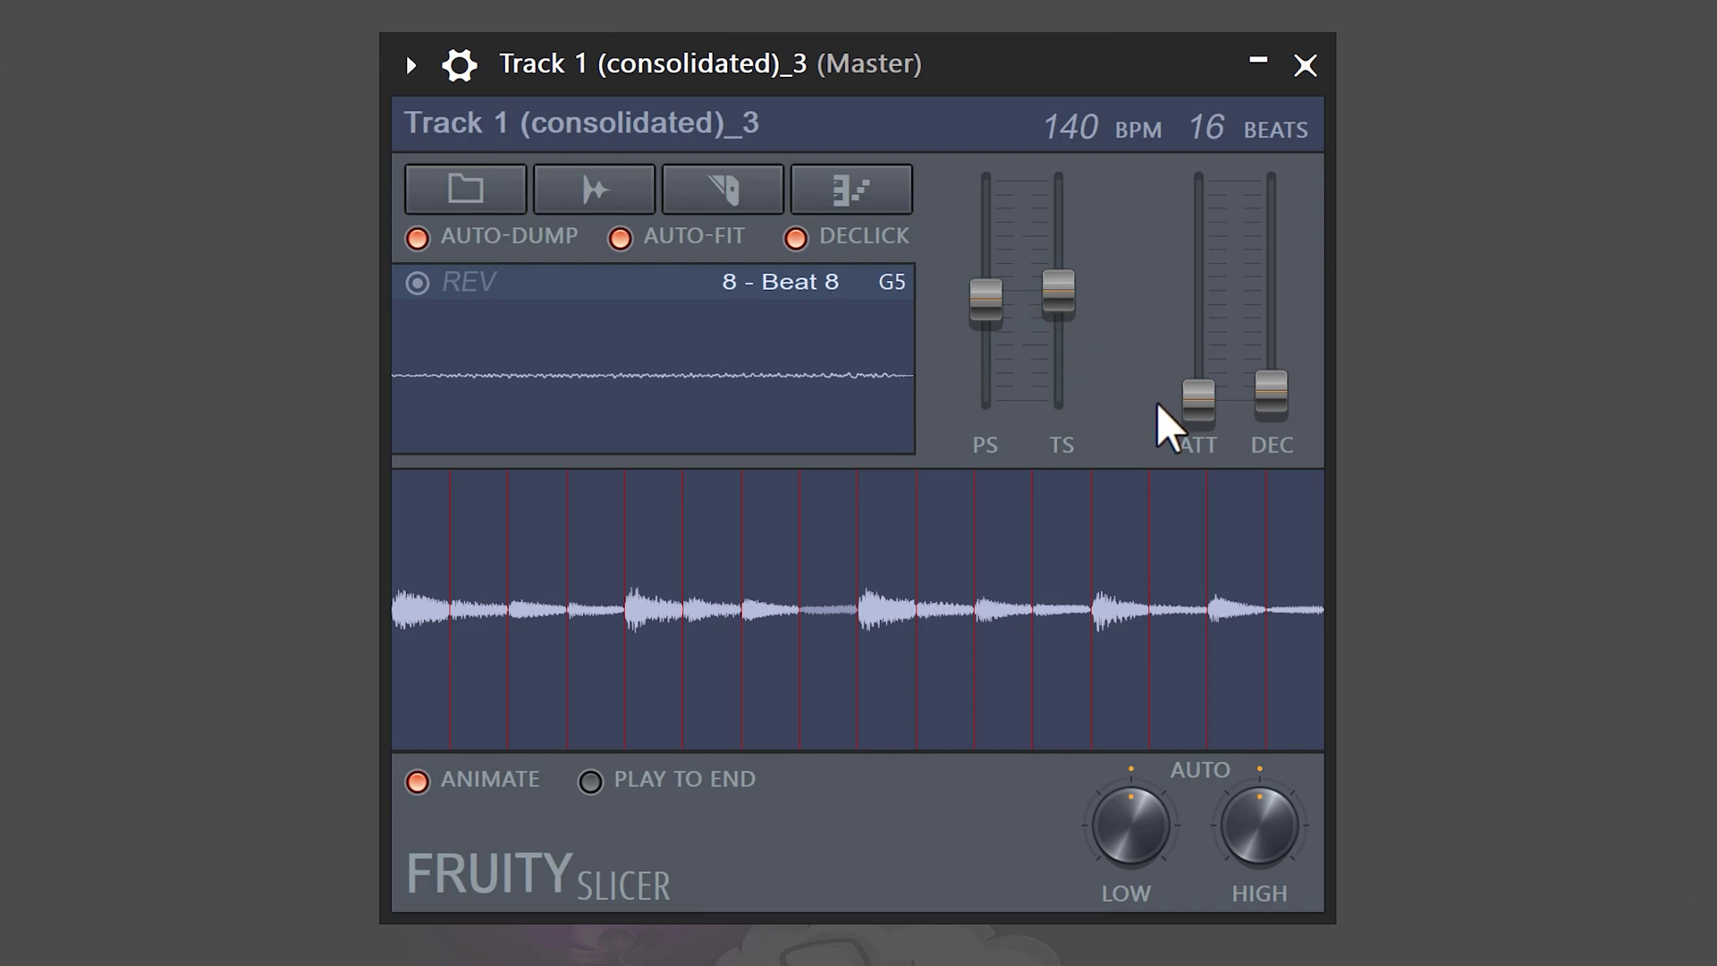
left_click_drag(1199, 240, 1199, 300)
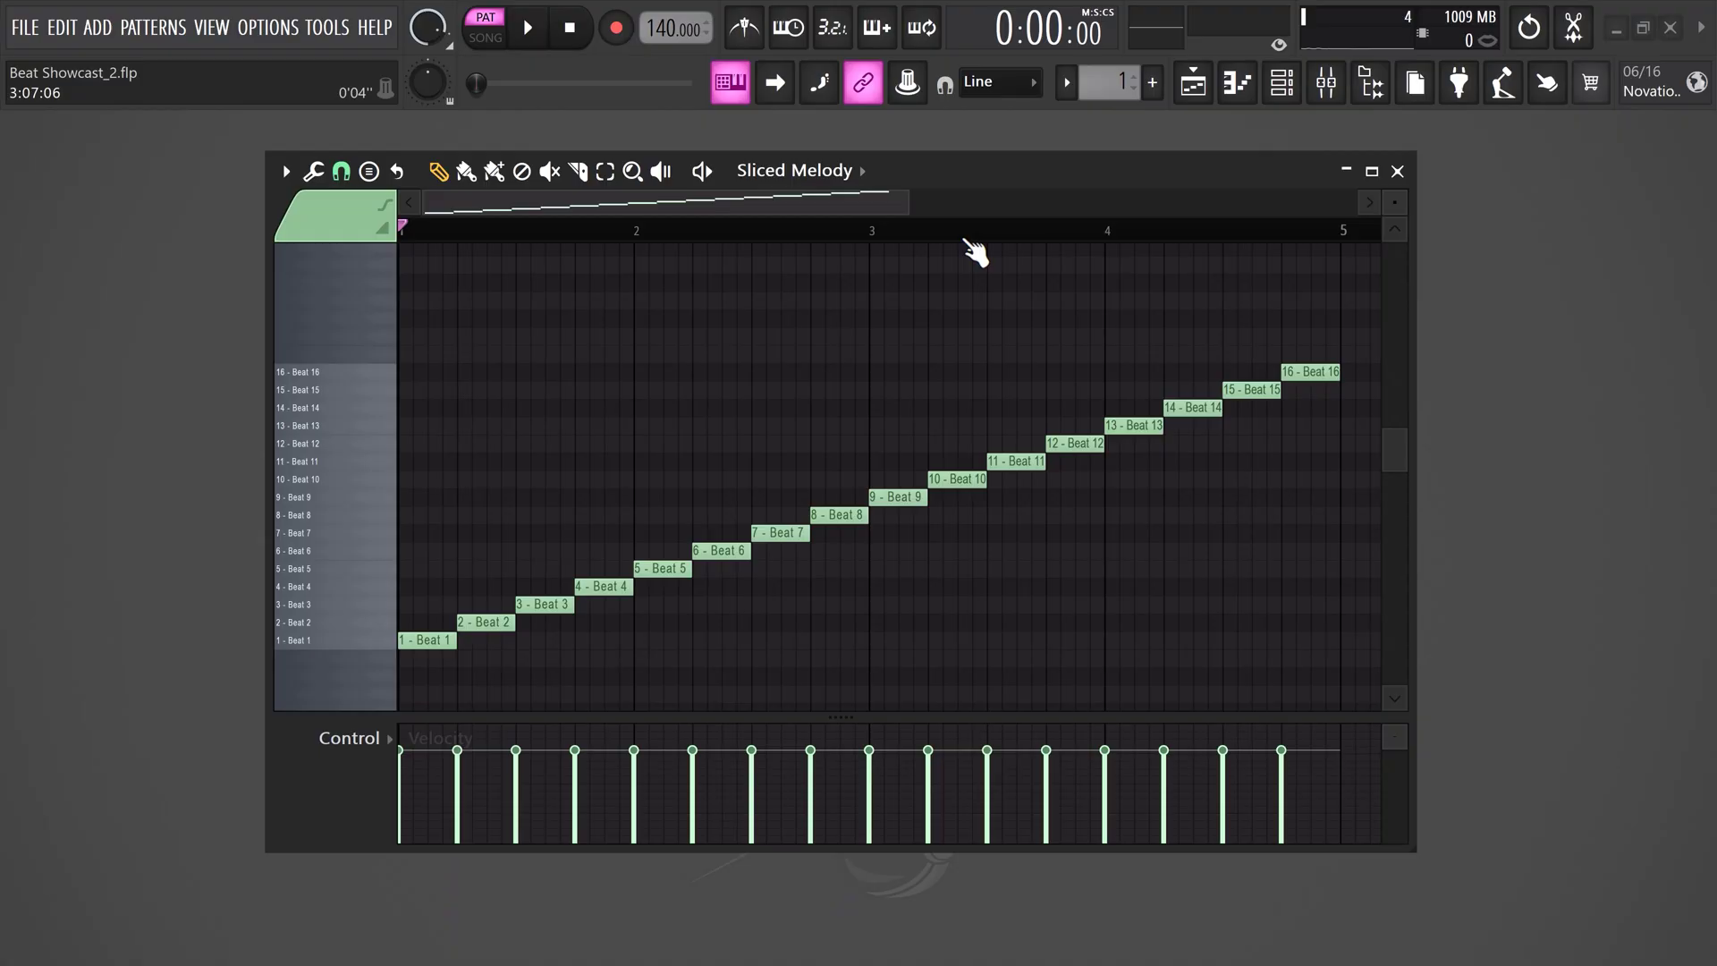
Rearrange the Sliced Melody notes to beats 3, 2, 5, 6, 3, 2, 7, 6 in bars 1–2 and 3, 2, 5, 6 in bar 3
left_click_drag(420, 639, 420, 603)
left_click_drag(544, 604, 543, 568)
mouse_move(604, 586)
left_mouse_down()
mouse_move(613, 550)
mouse_move(662, 604)
left_mouse_up()
left_click_drag(720, 550, 720, 622)
left_click_drag(838, 515, 838, 550)
key("Delete")
key("ctrl+v")
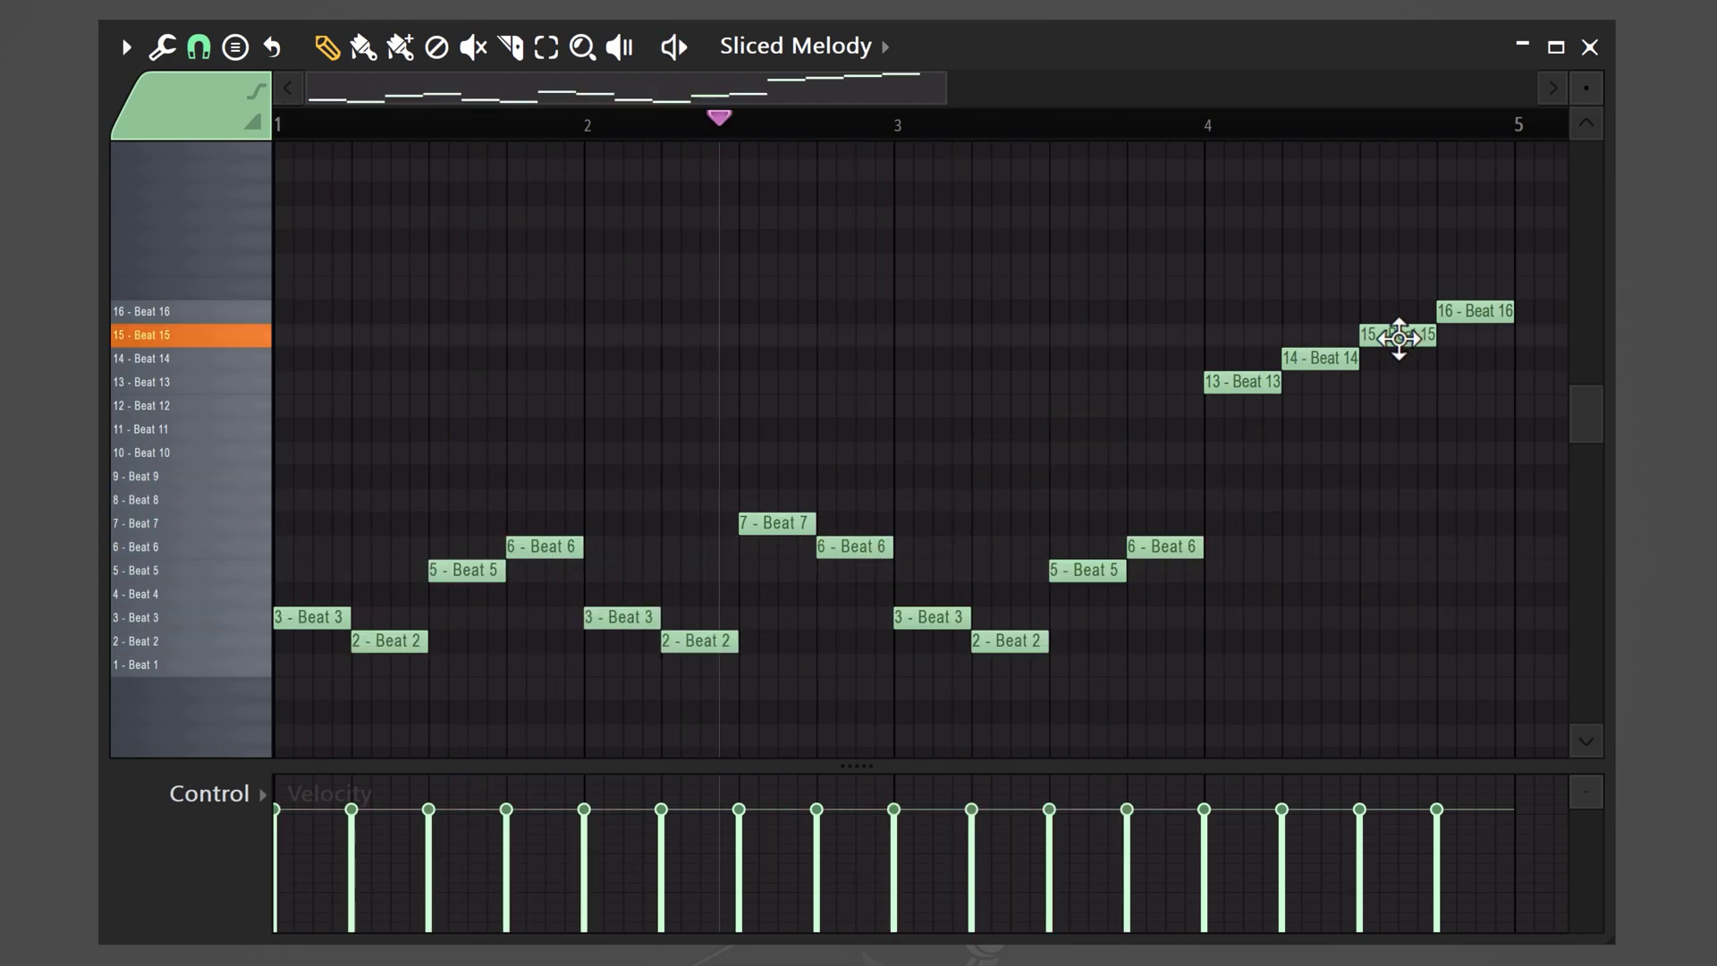
left_click_drag(1246, 381, 1246, 402)
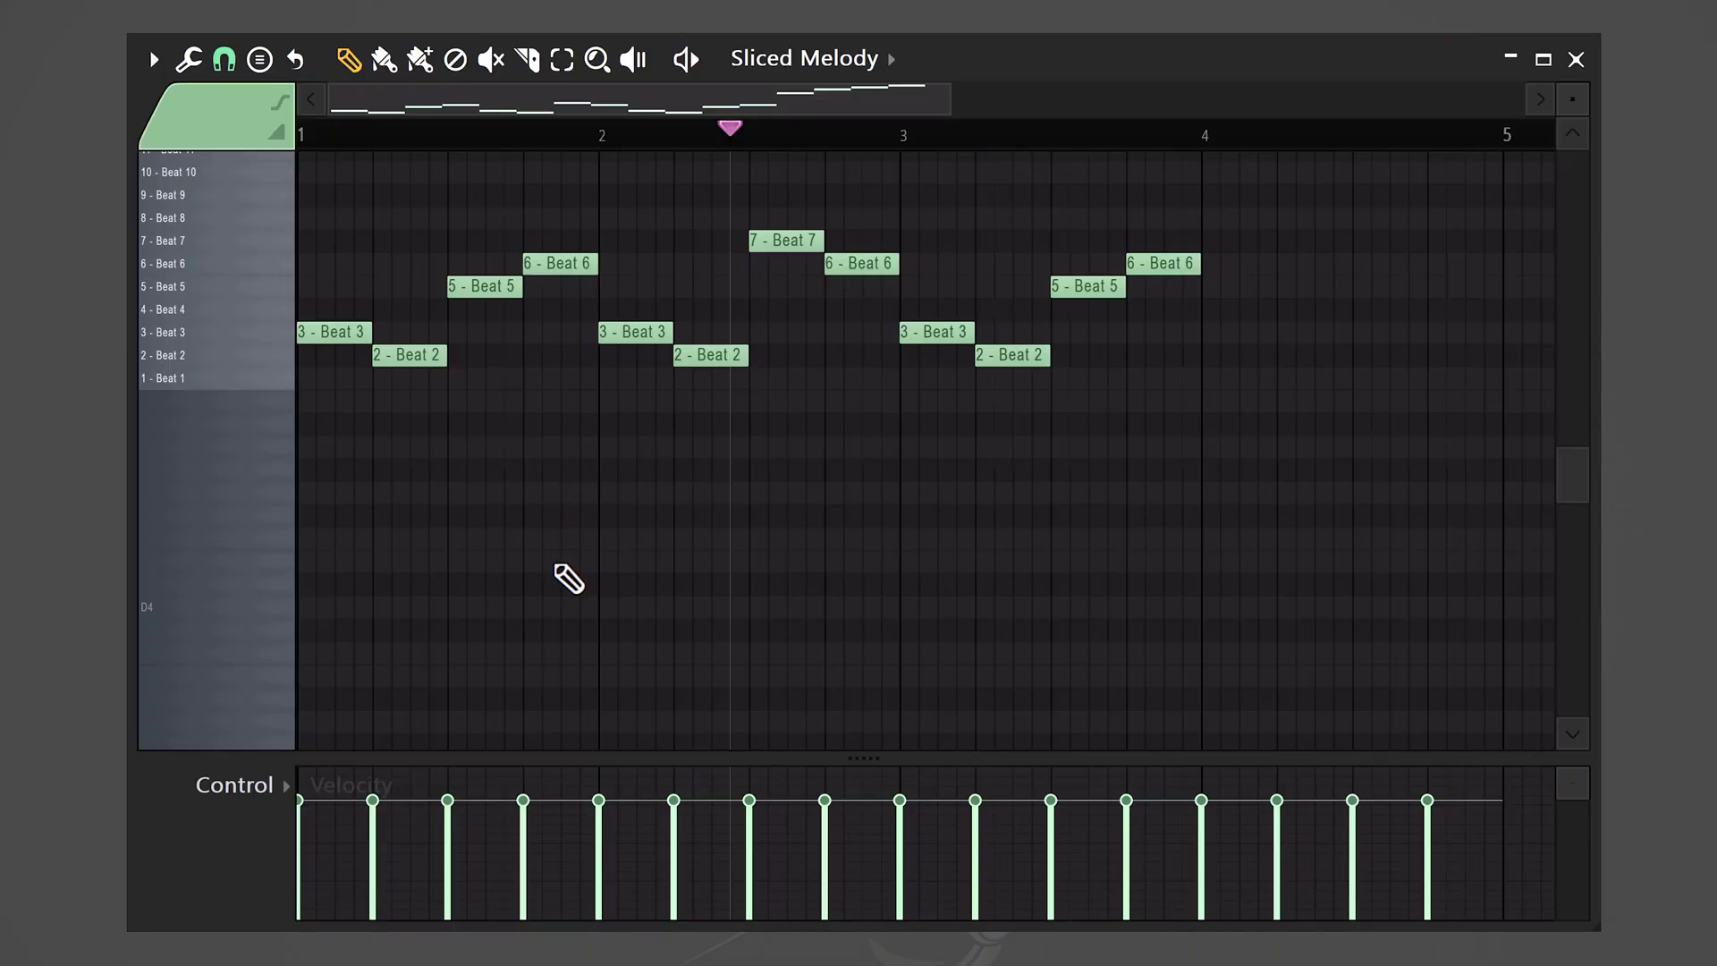
Add an E4 slide note starting at 1:15:00 with a duration of 0:02:00, and play back the sliced melody
left_click(573, 563)
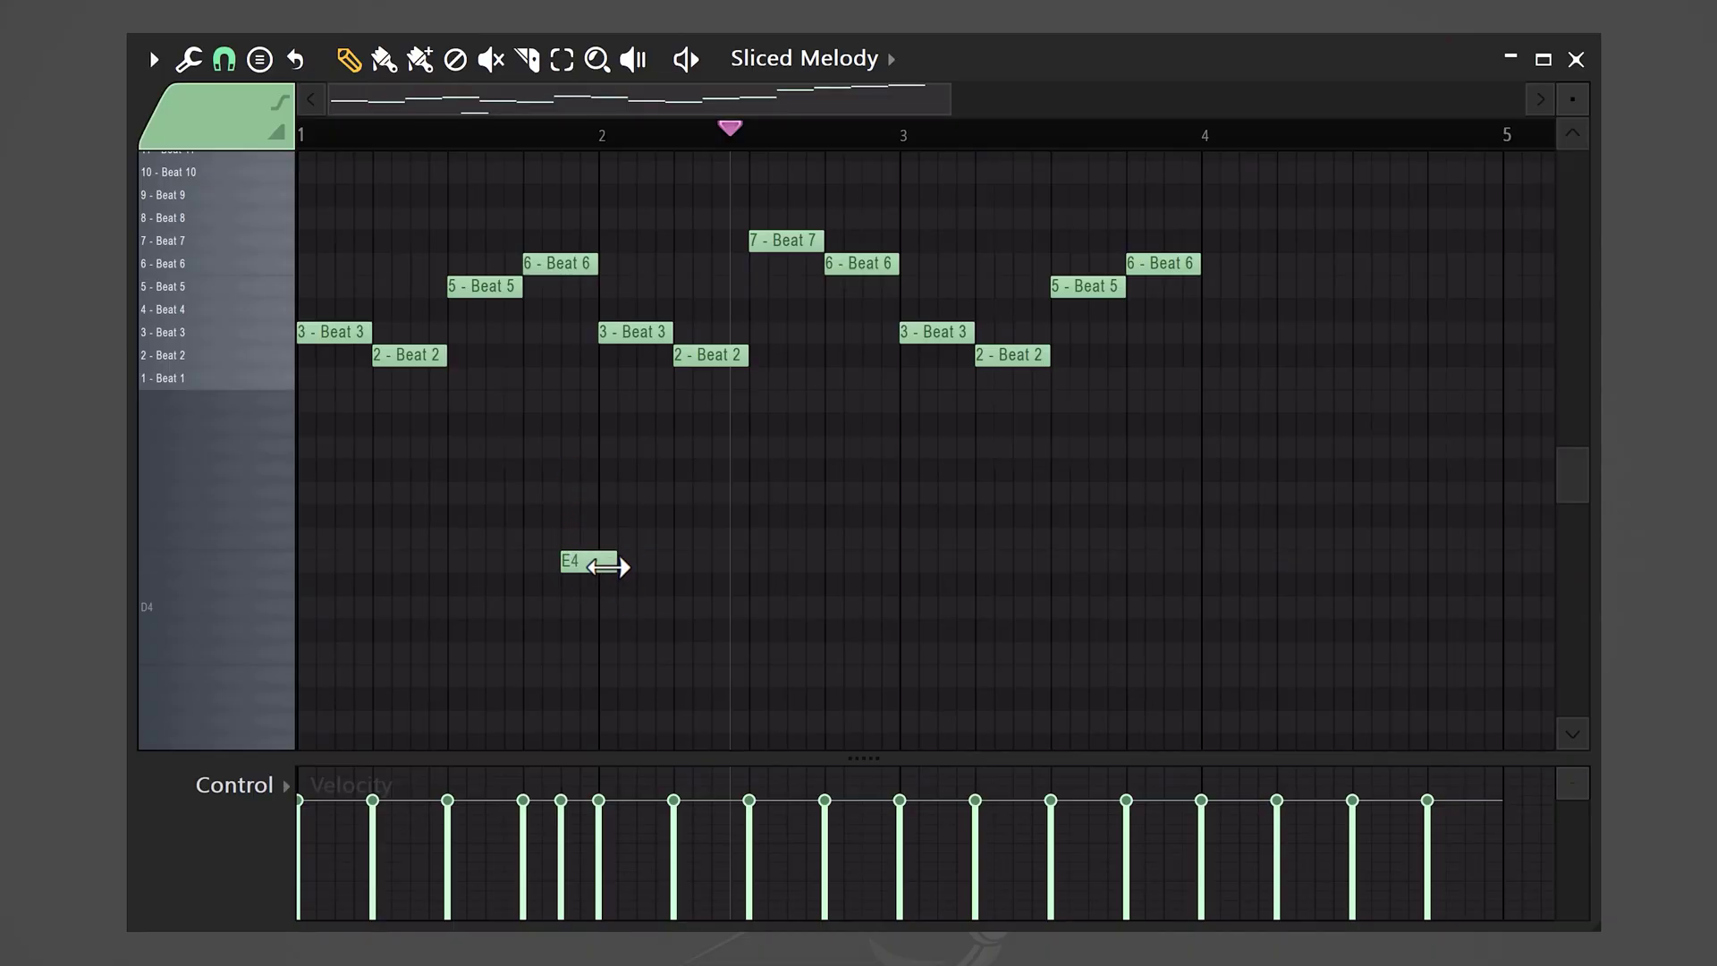
double_click(584, 563)
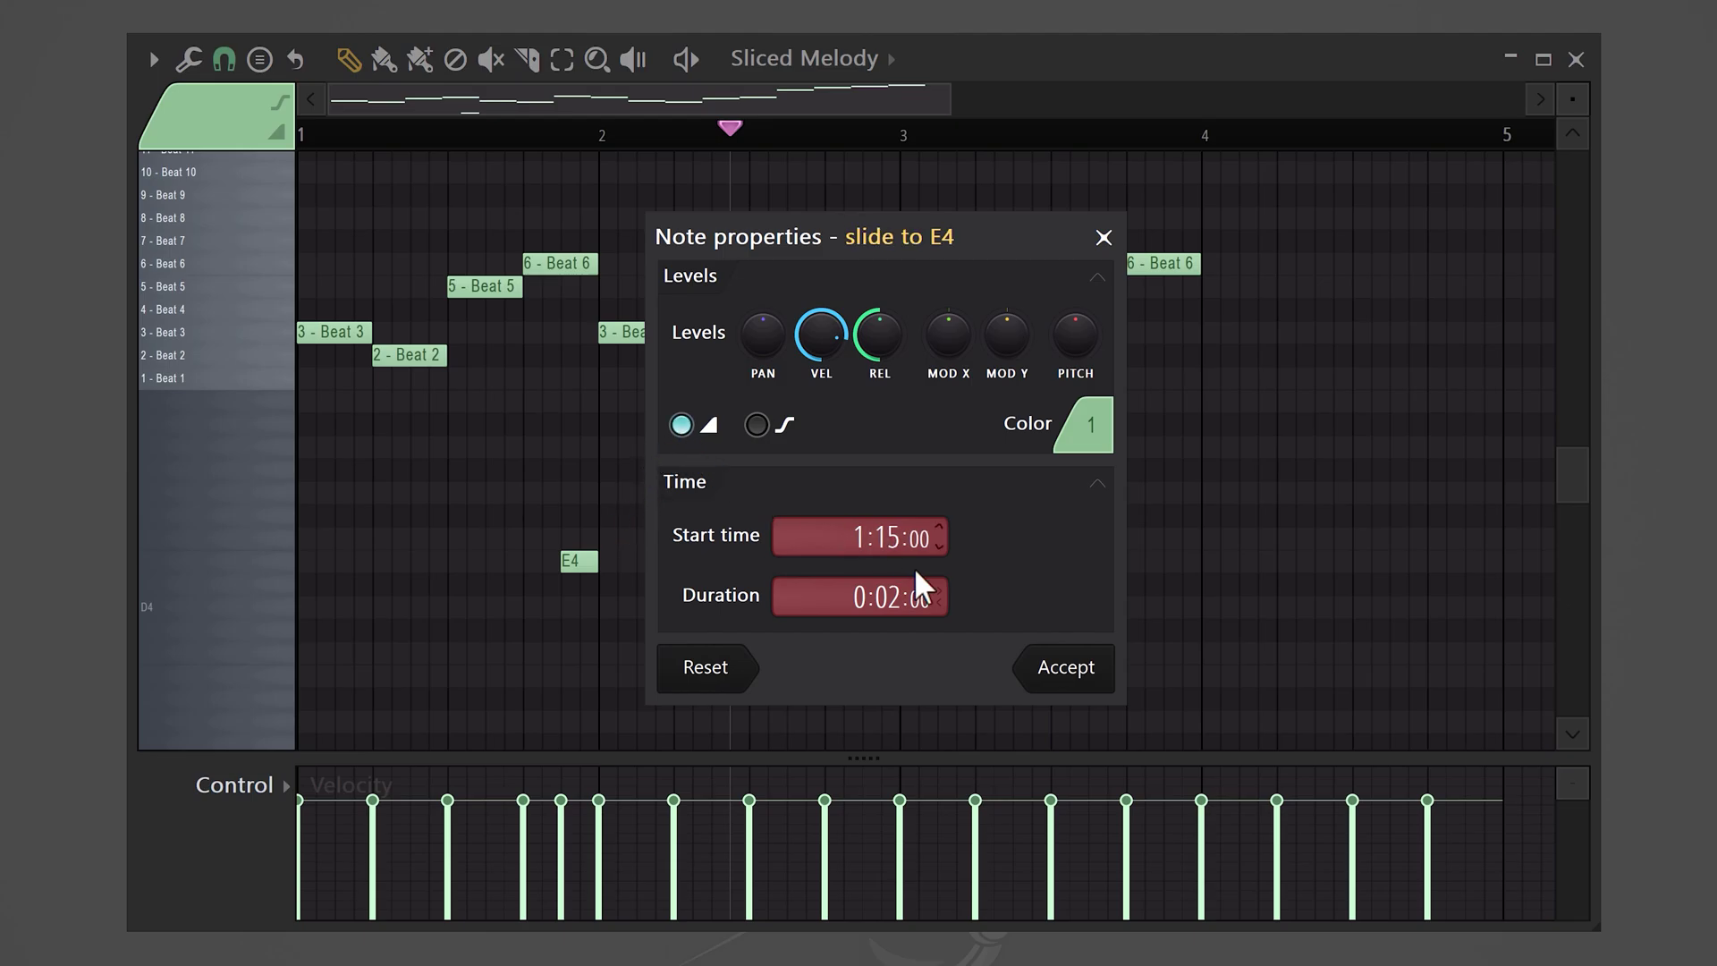
left_click(1042, 668)
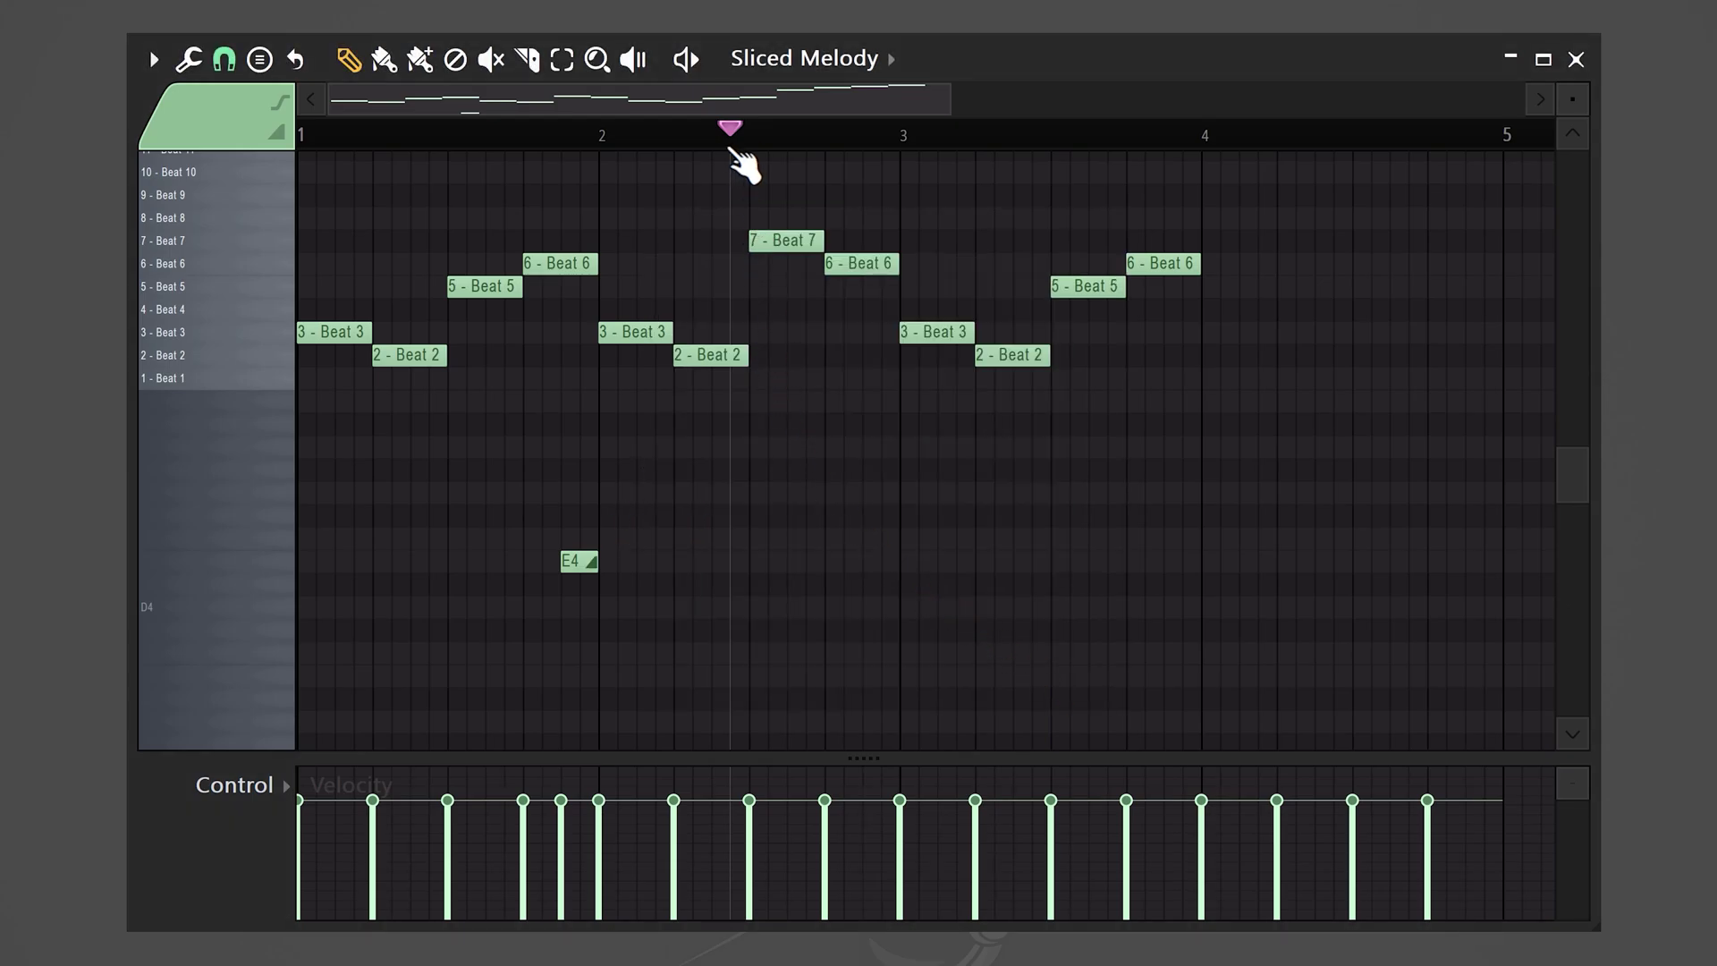
key("space")
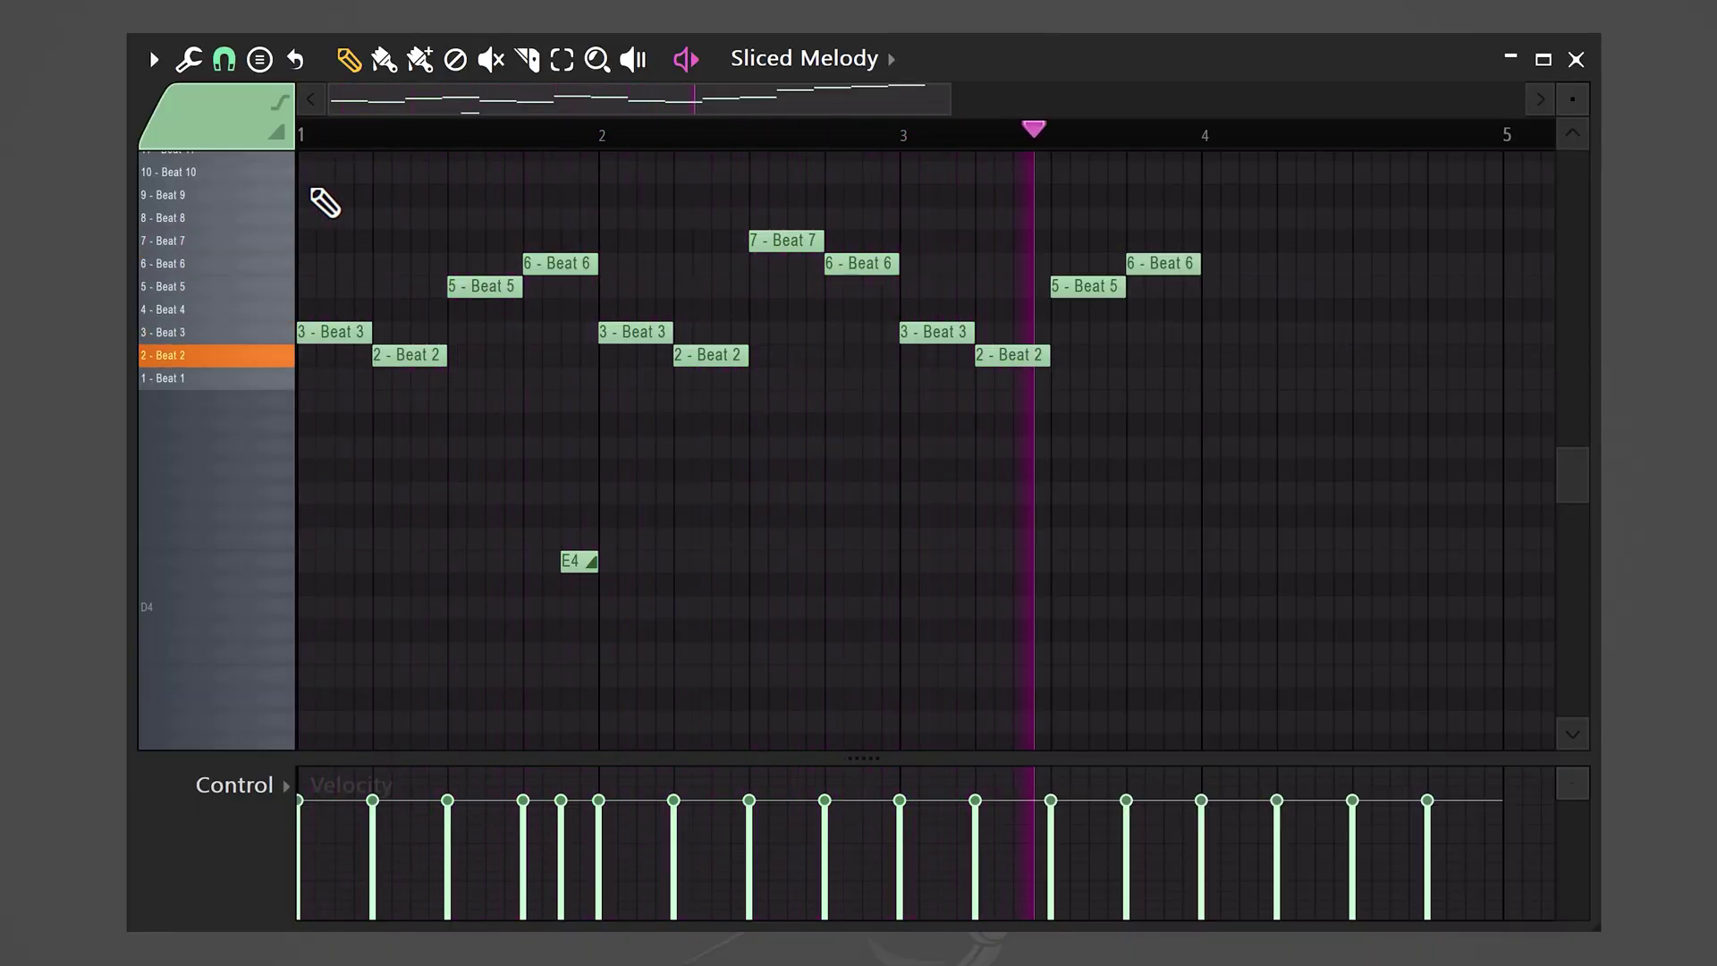
key("space")
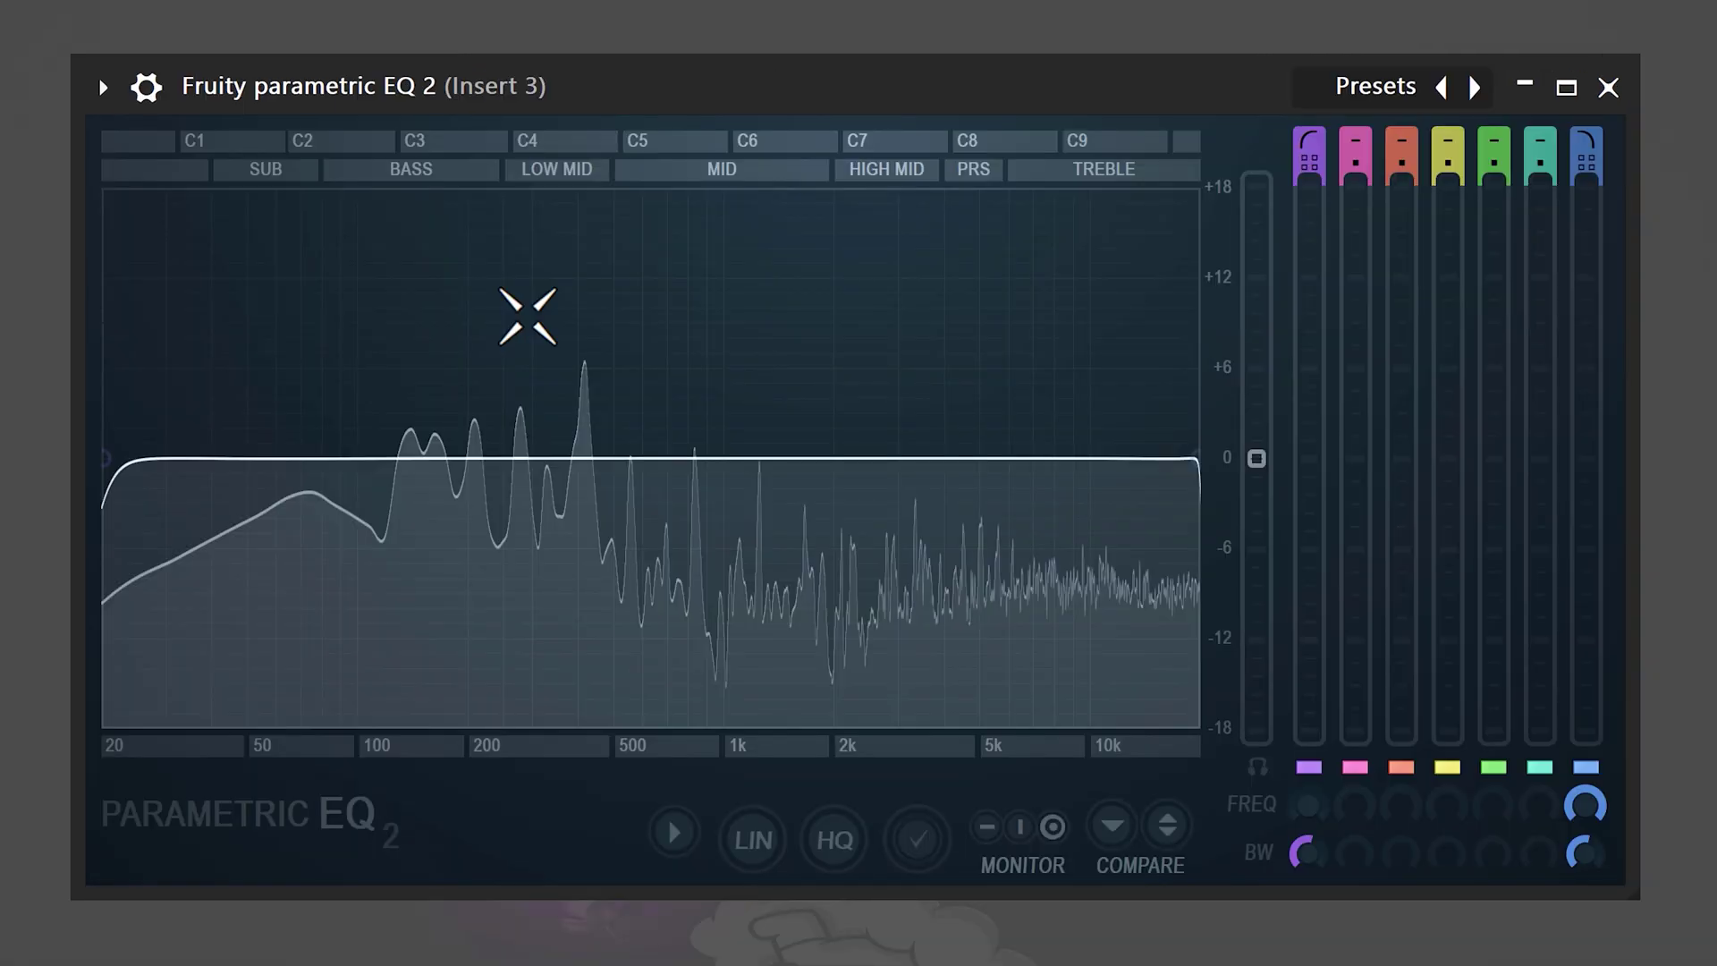
Cut the low and high frequencies of Insert 3 with the outer bands of Fruity Parametric EQ 2
left_click_drag(107, 459, 455, 459)
left_click_drag(1196, 458, 1045, 459)
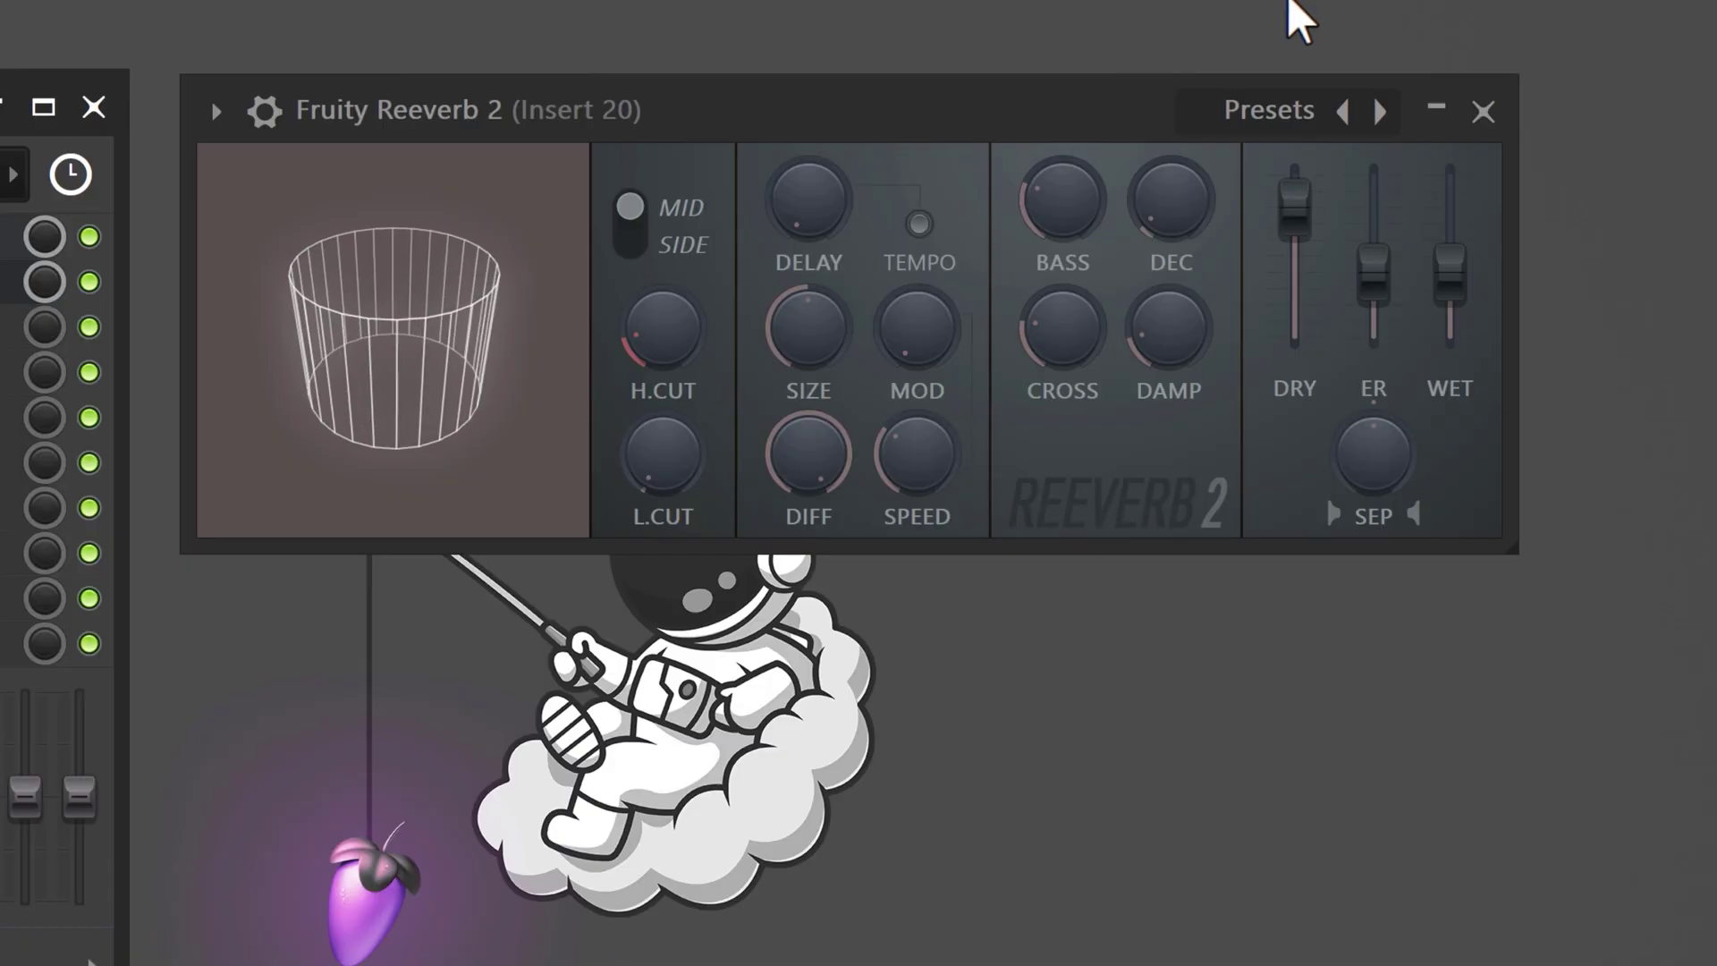
Lower Fruity Reeverb 2's dry level nearly to minimum, raise its wet level, and set the effect's mix level to 11%
left_click_drag(1294, 201, 1294, 338)
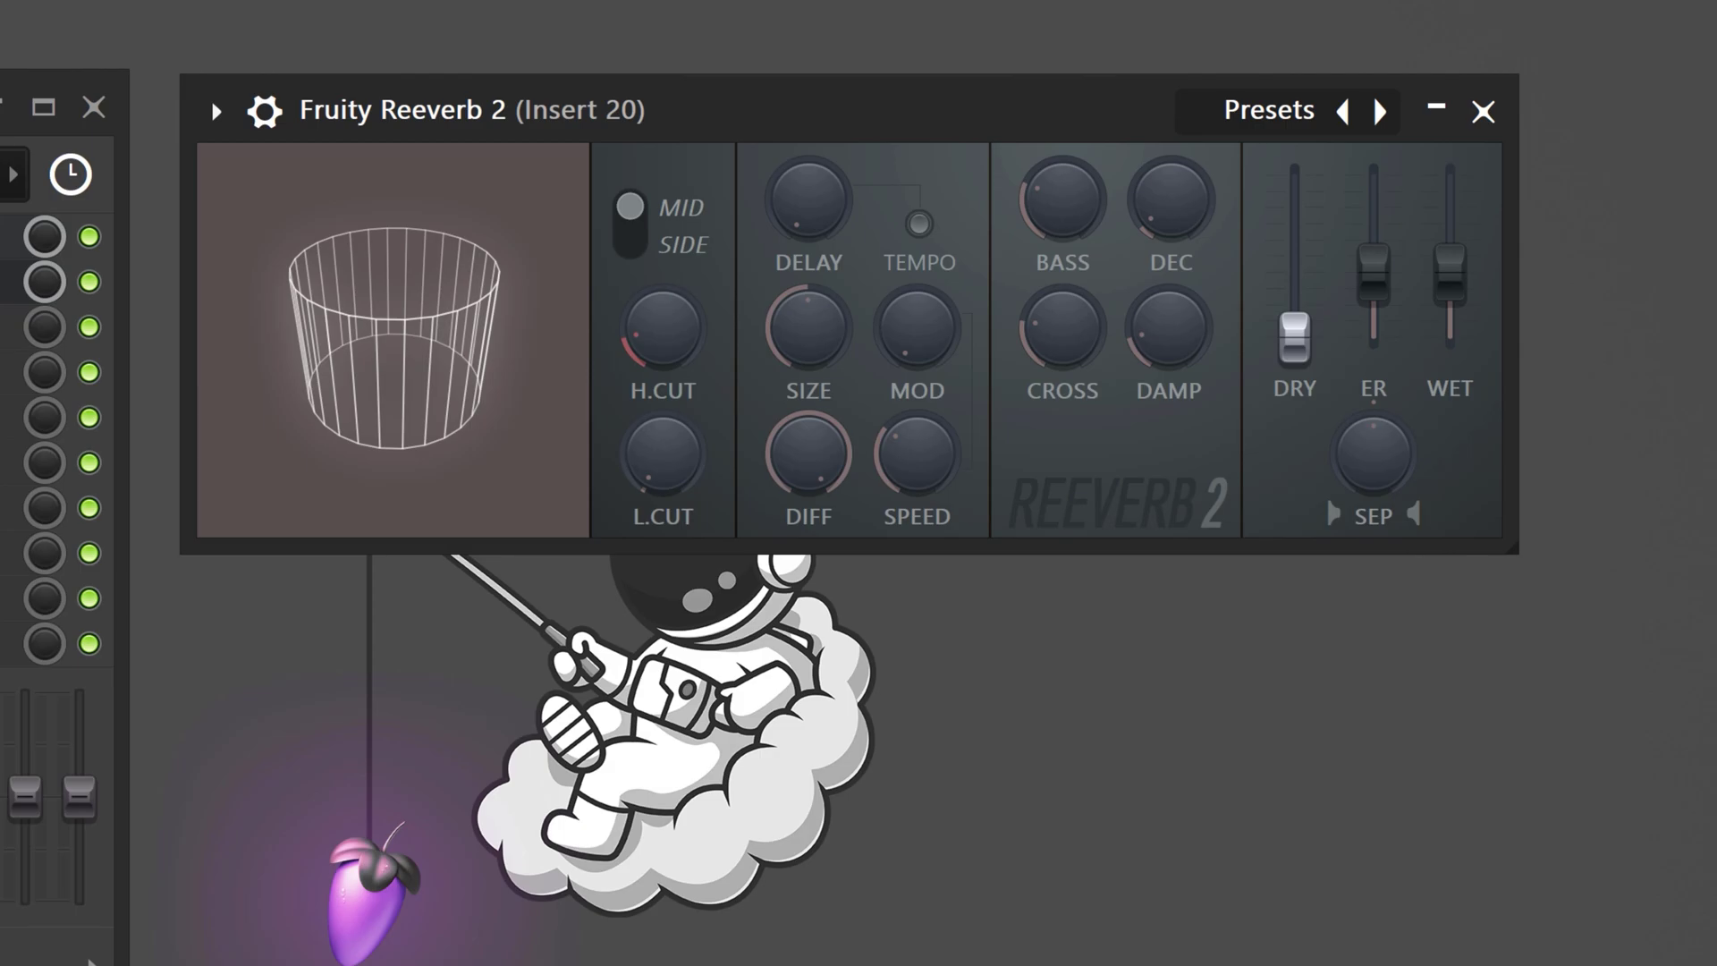
left_click_drag(1450, 269, 1450, 179)
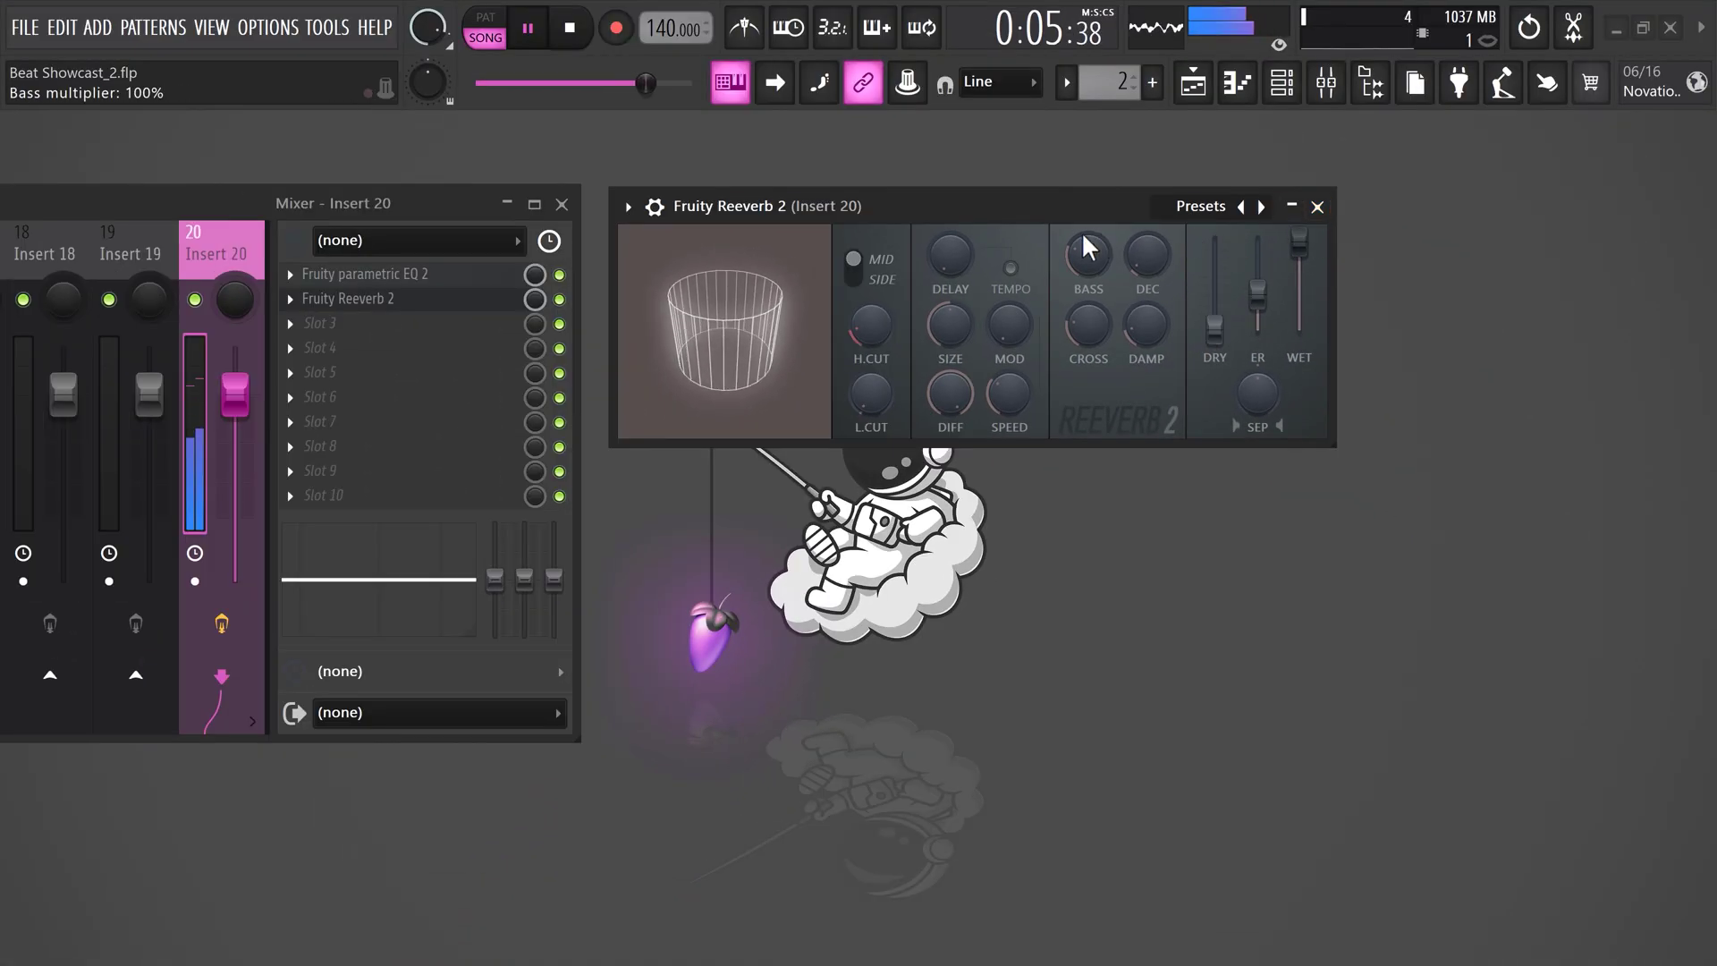
left_click_drag(534, 298, 534, 313)
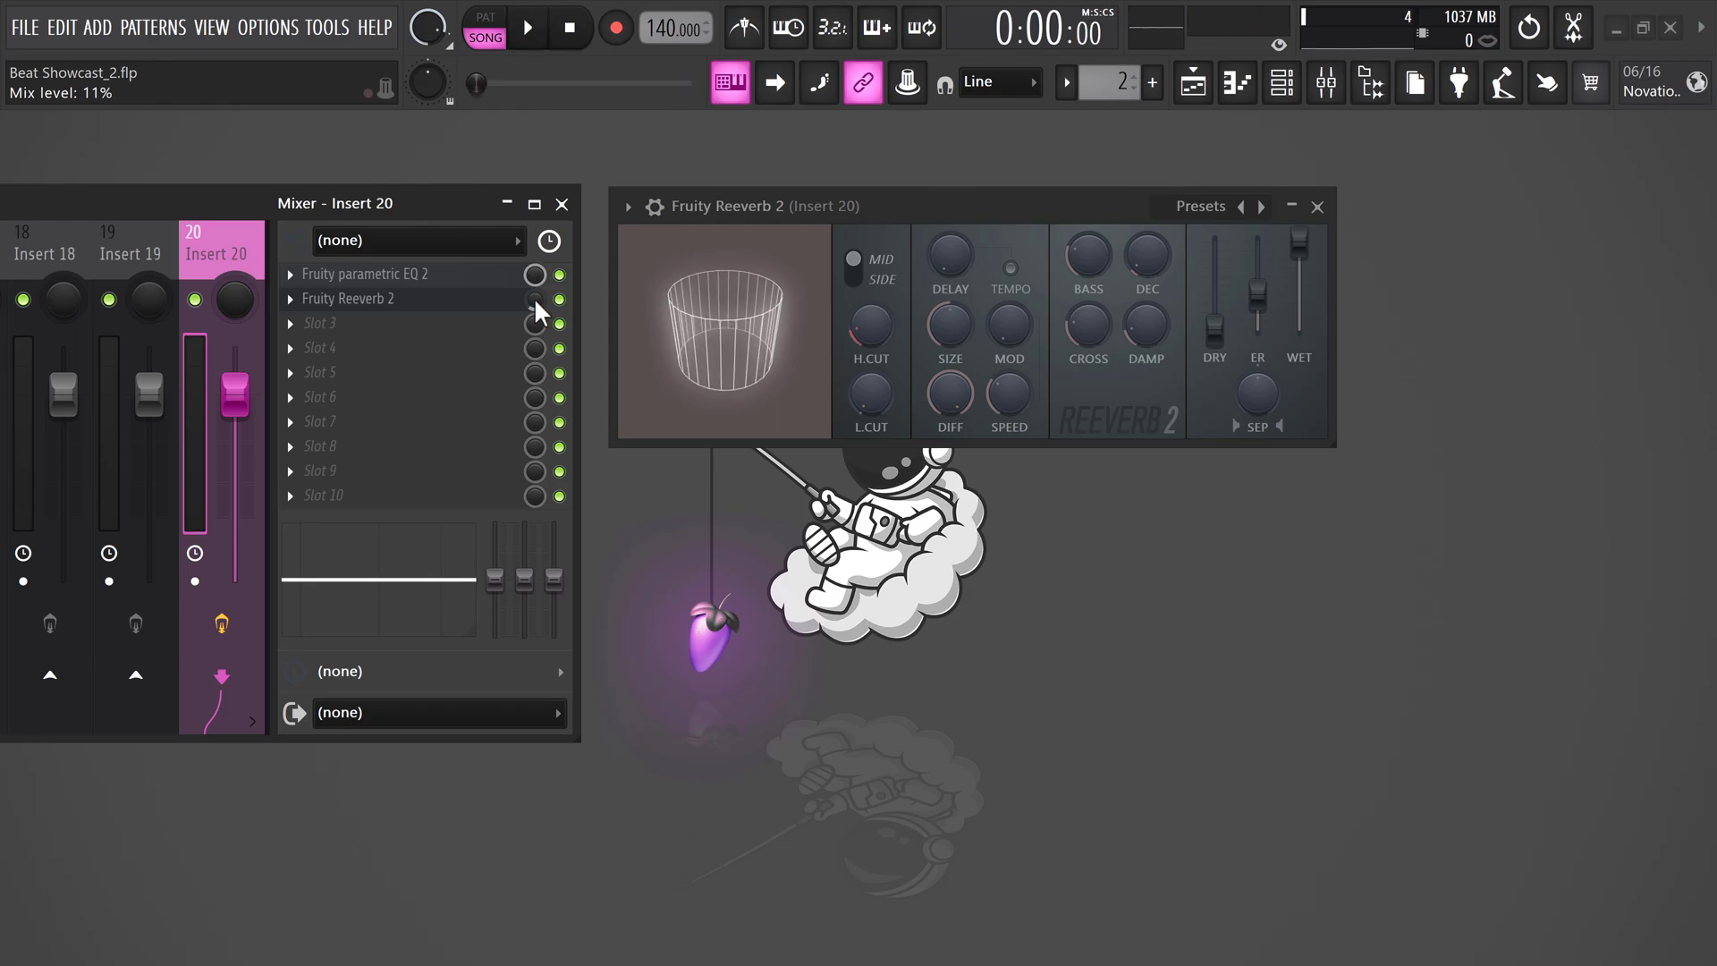
Add Fruity Love Philter to the insert's third effect slot and create an automation clip for Filter 1's cutoff frequency
left_click(338, 331)
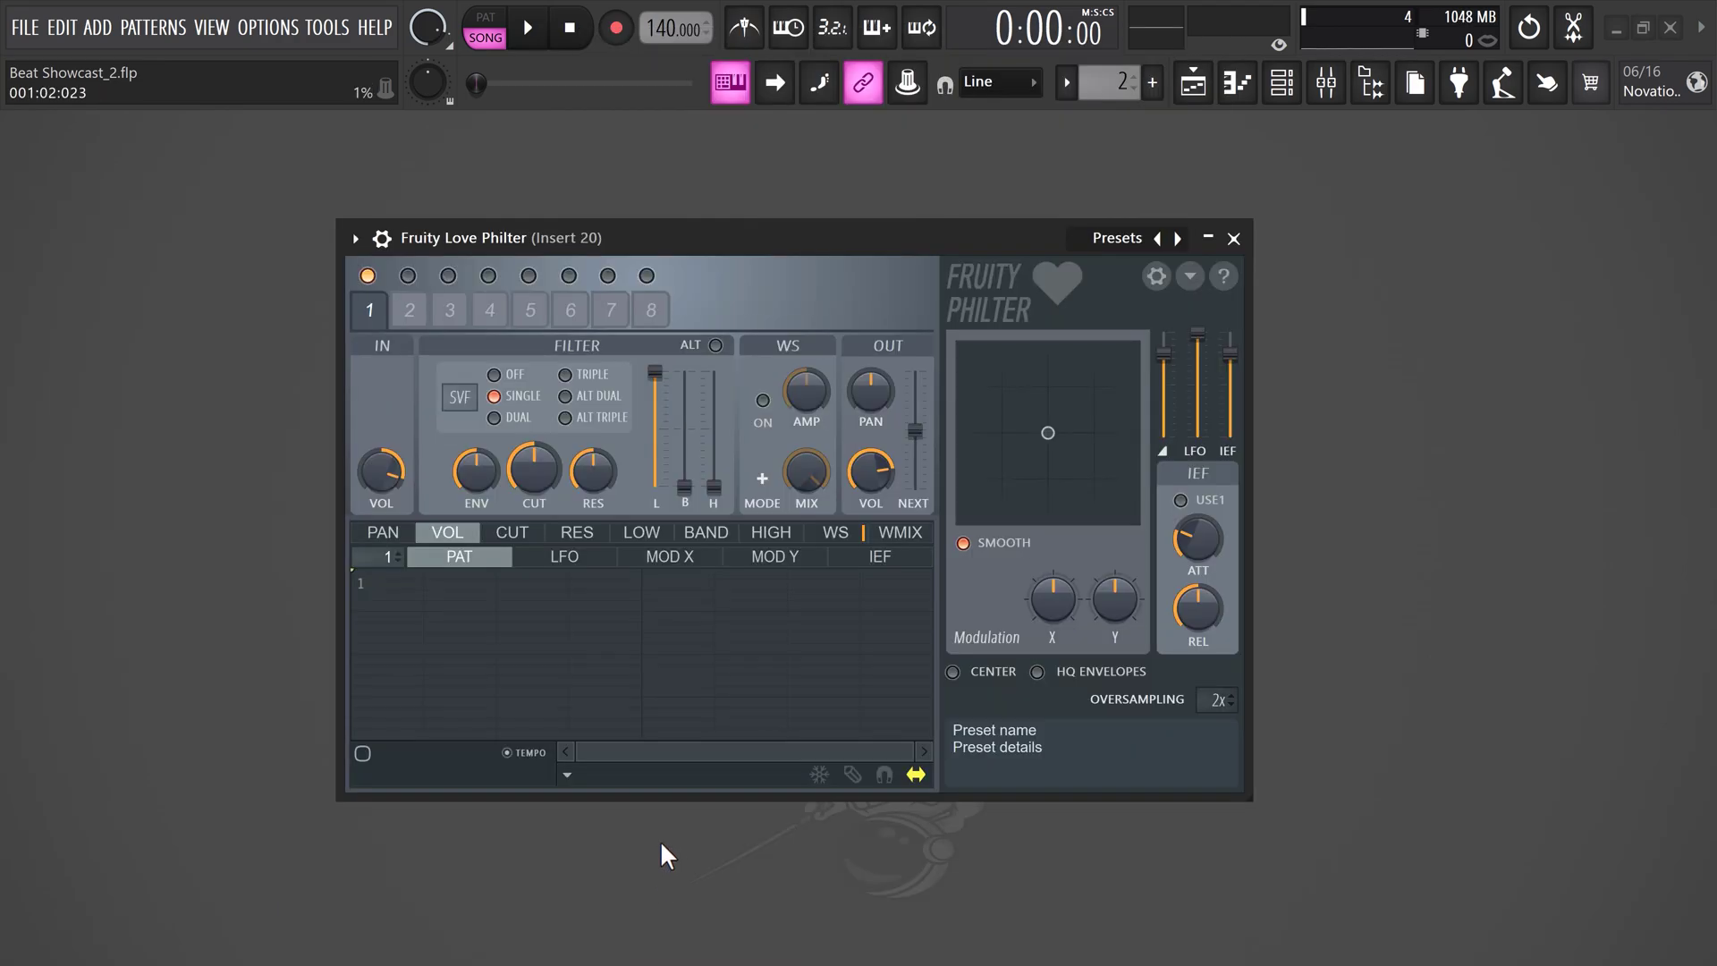
right_click(531, 470)
left_click(637, 668)
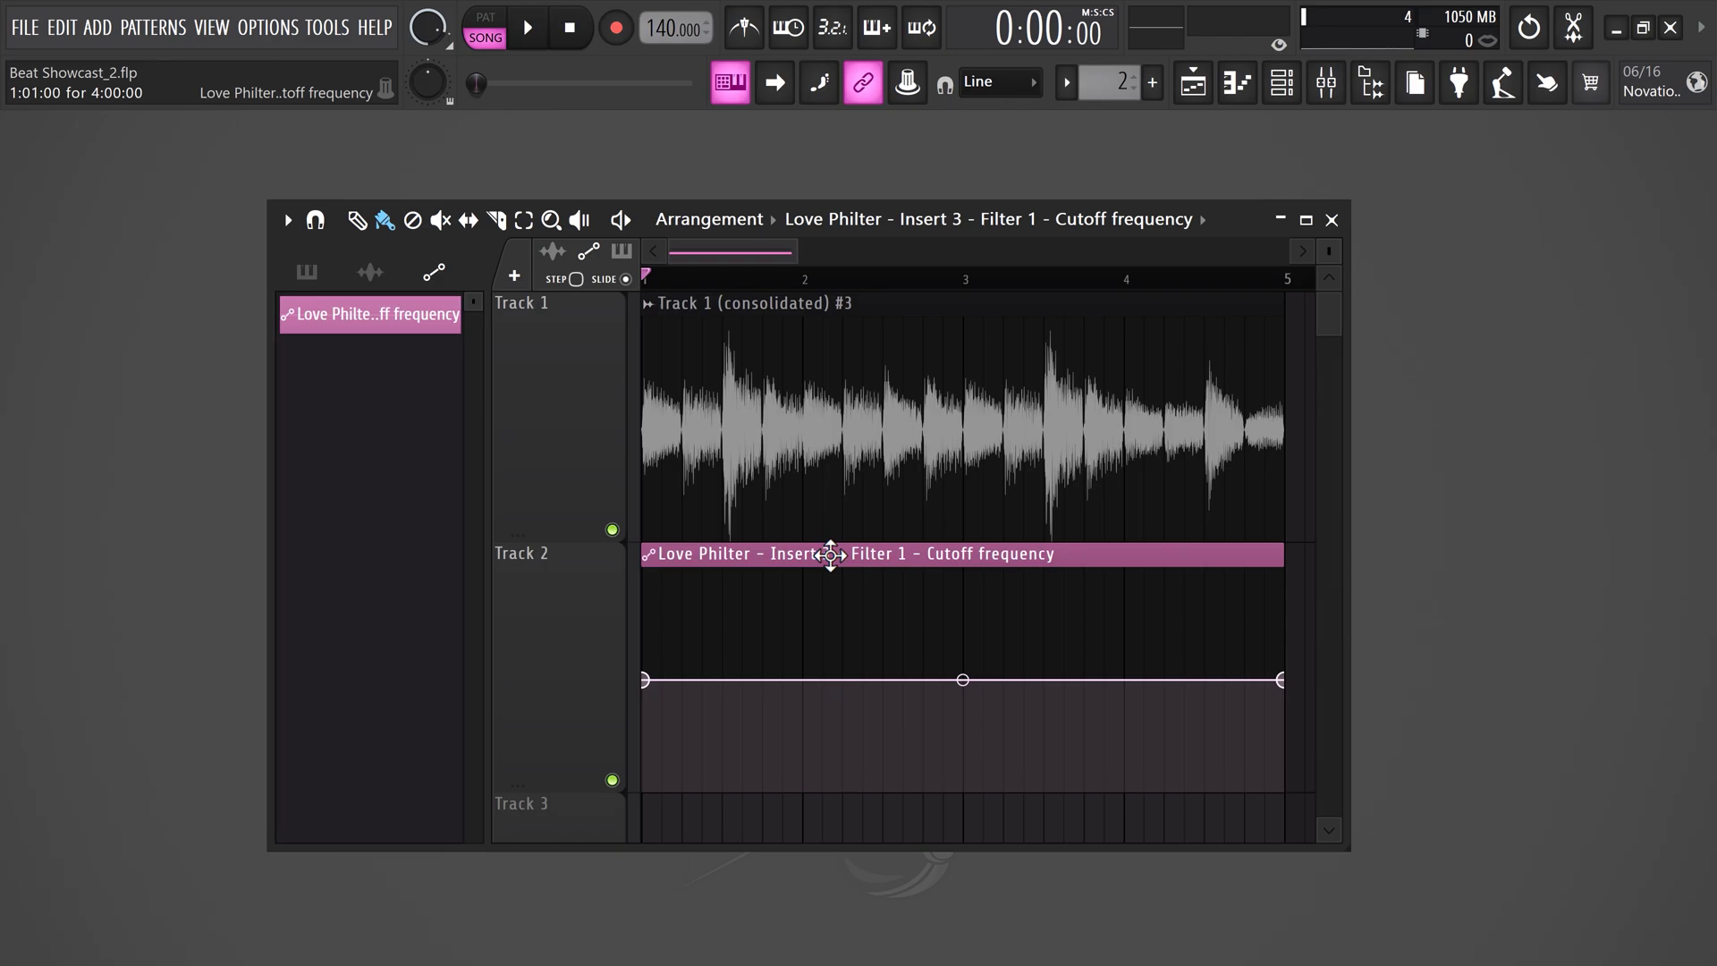
Enable the LFO in the Love Philter cutoff automation clip, raise its tension, and lower its skew and amount
double_click(831, 556)
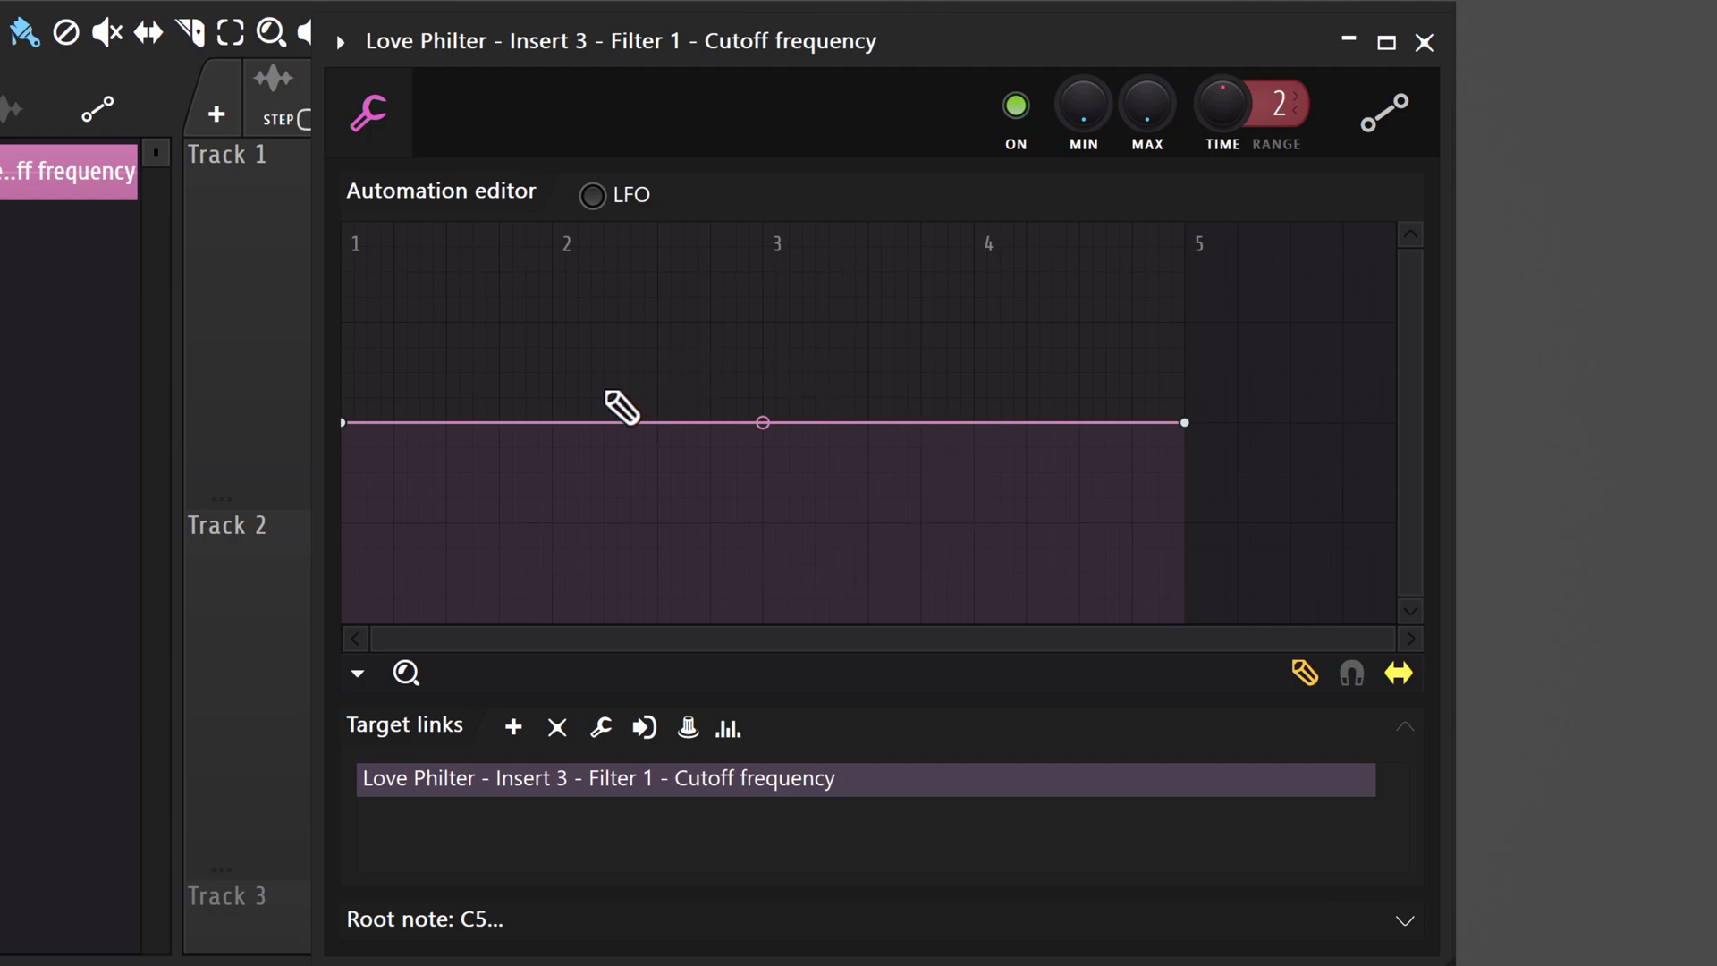
left_click(593, 196)
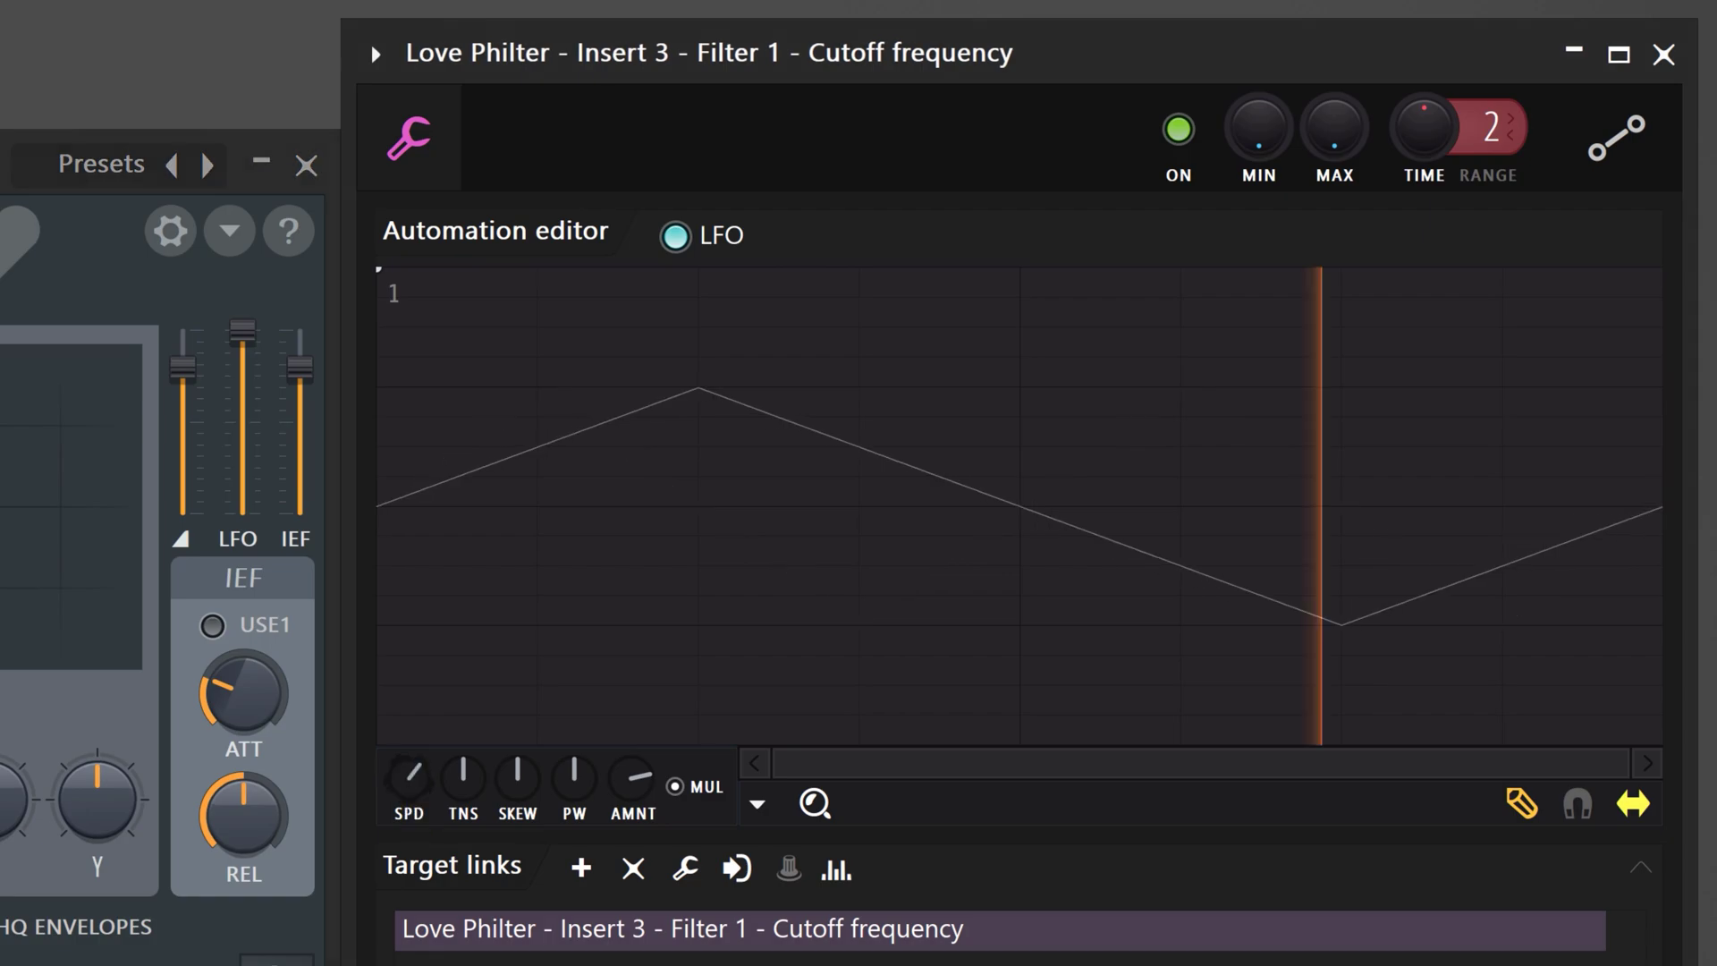
left_click_drag(999, 559, 999, 523)
left_click_drag(517, 777, 517, 796)
left_click_drag(632, 776, 633, 797)
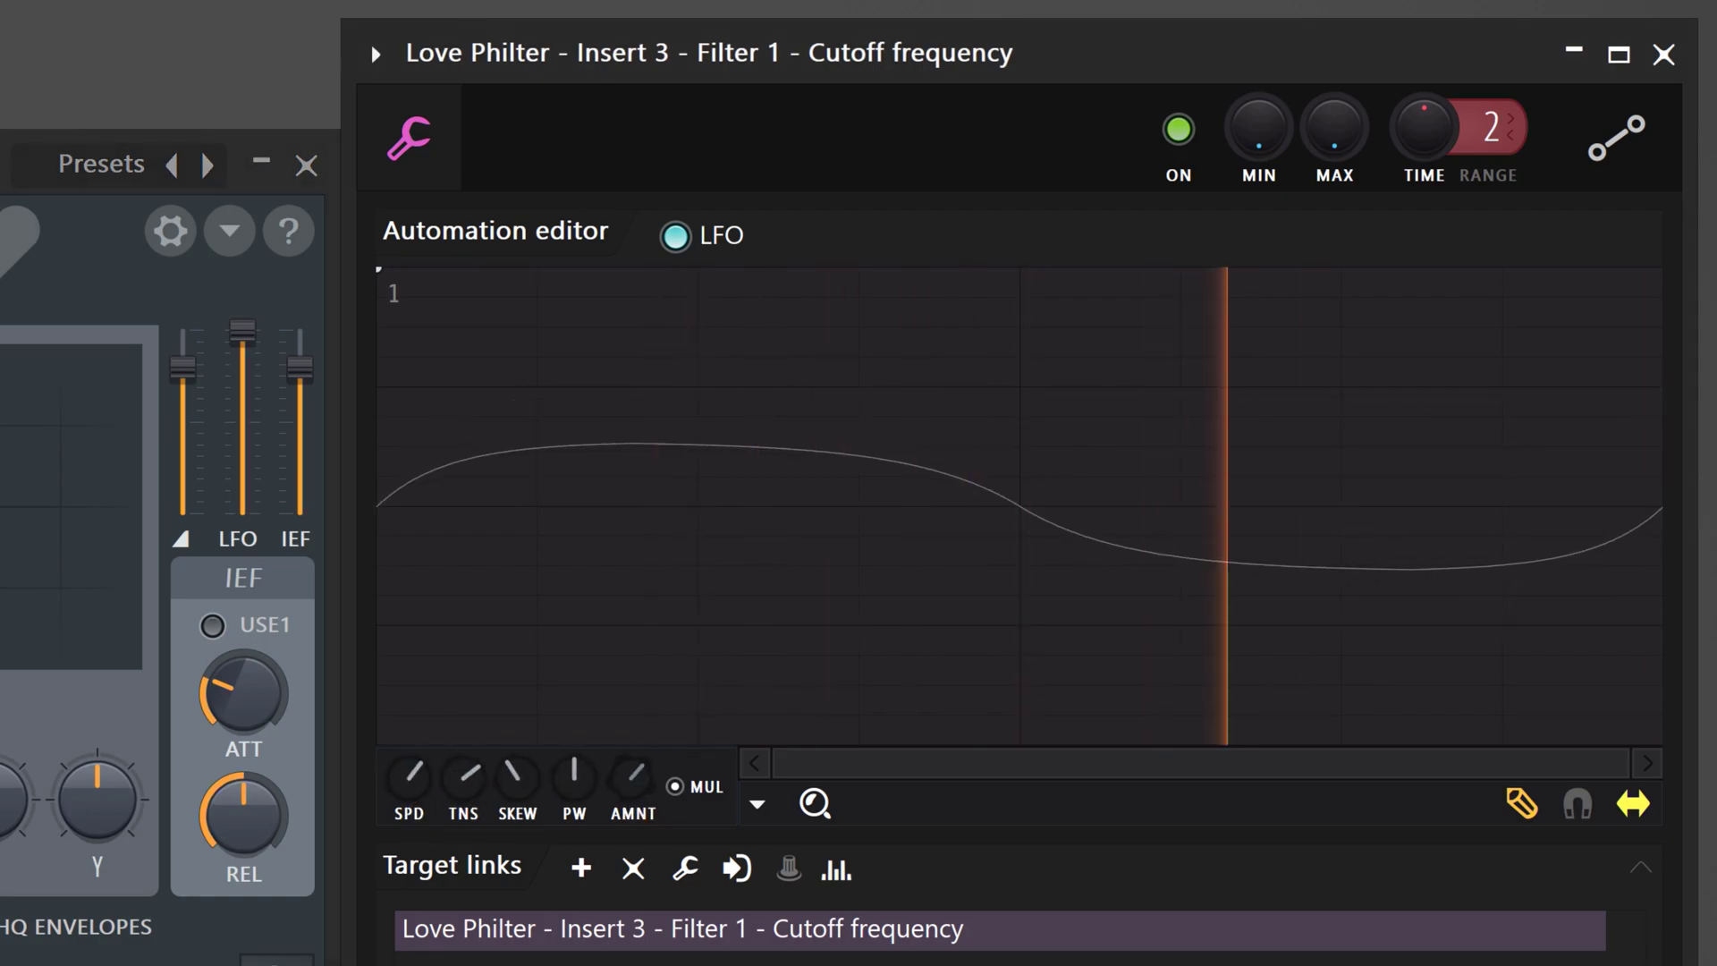